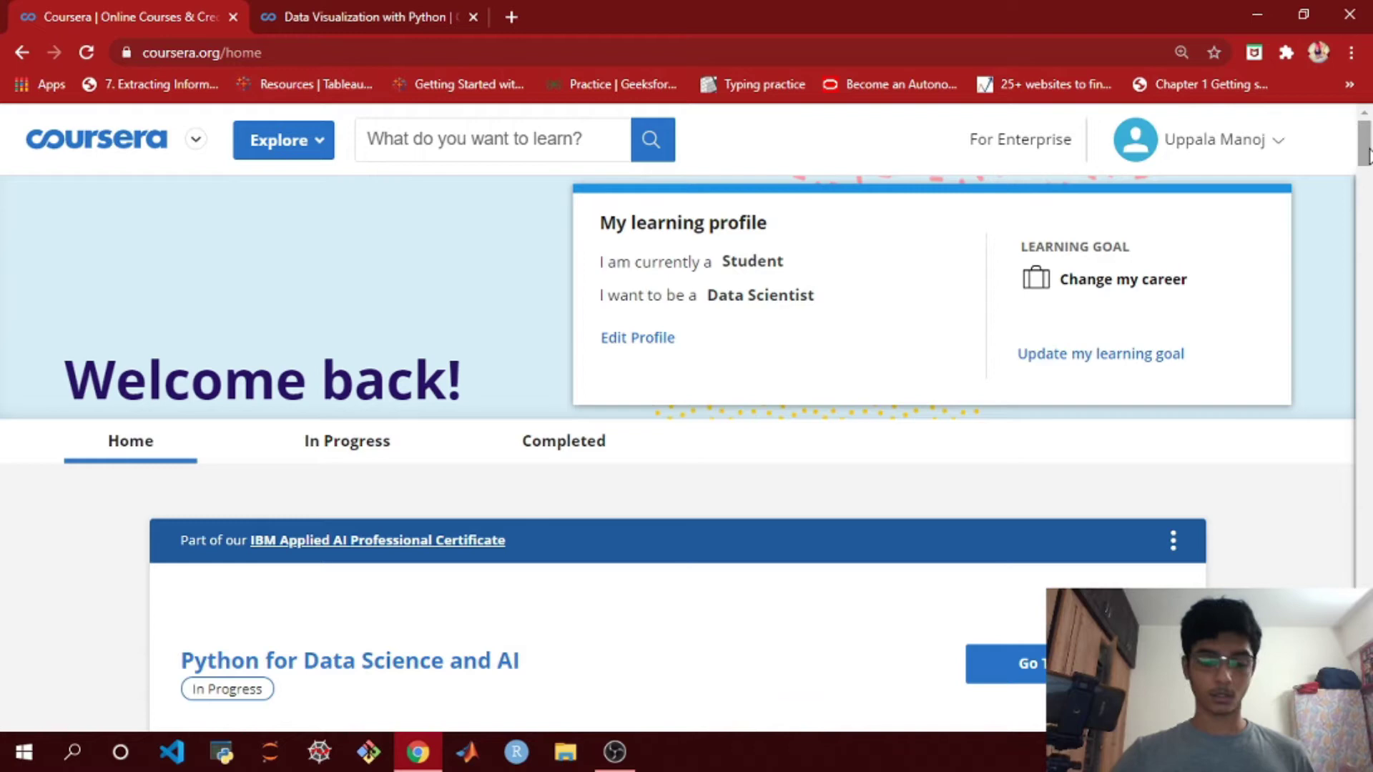
Step: Switch to the browser tab with IBM's Data Visualization with Python course page
mouse_move(1364, 153)
left_mouse_down()
mouse_move(1364, 176)
mouse_move(1366, 141)
left_mouse_up()
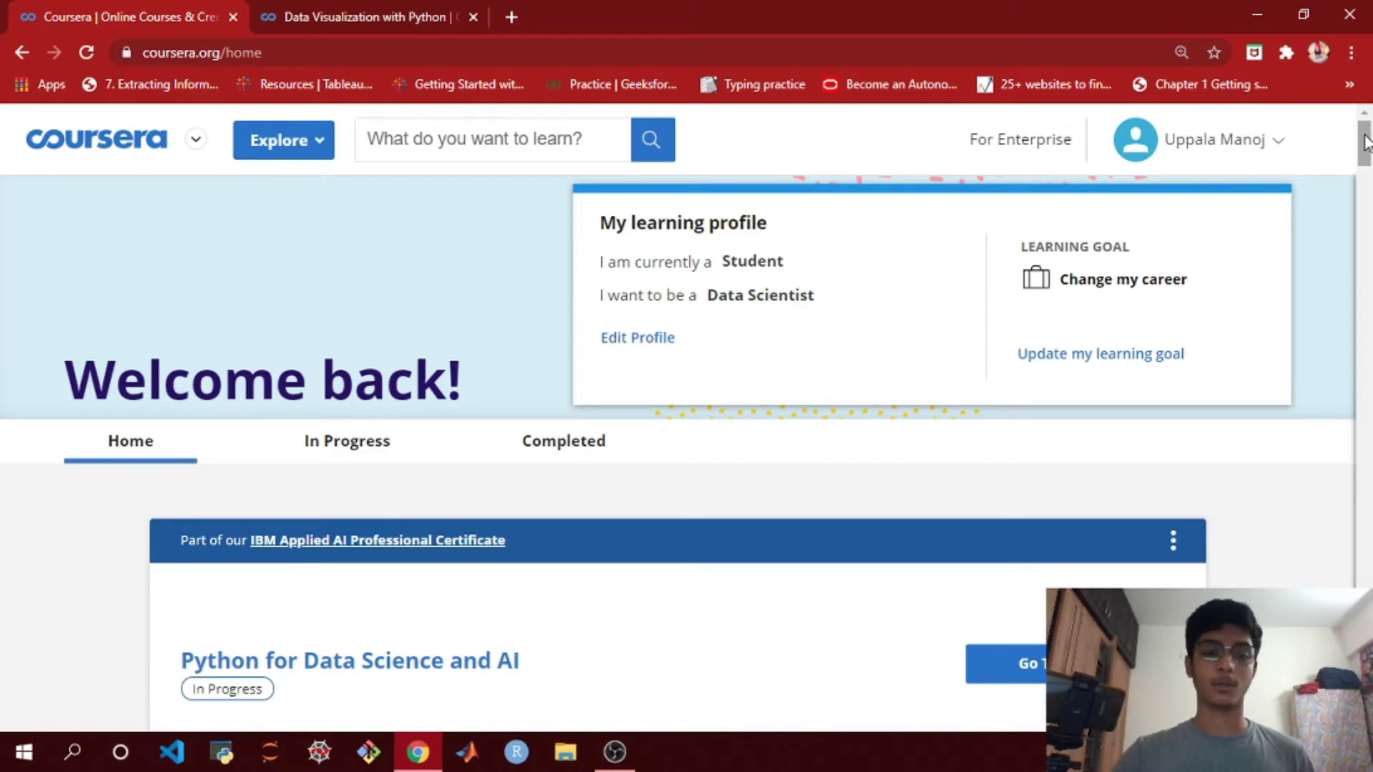
left_click(359, 3)
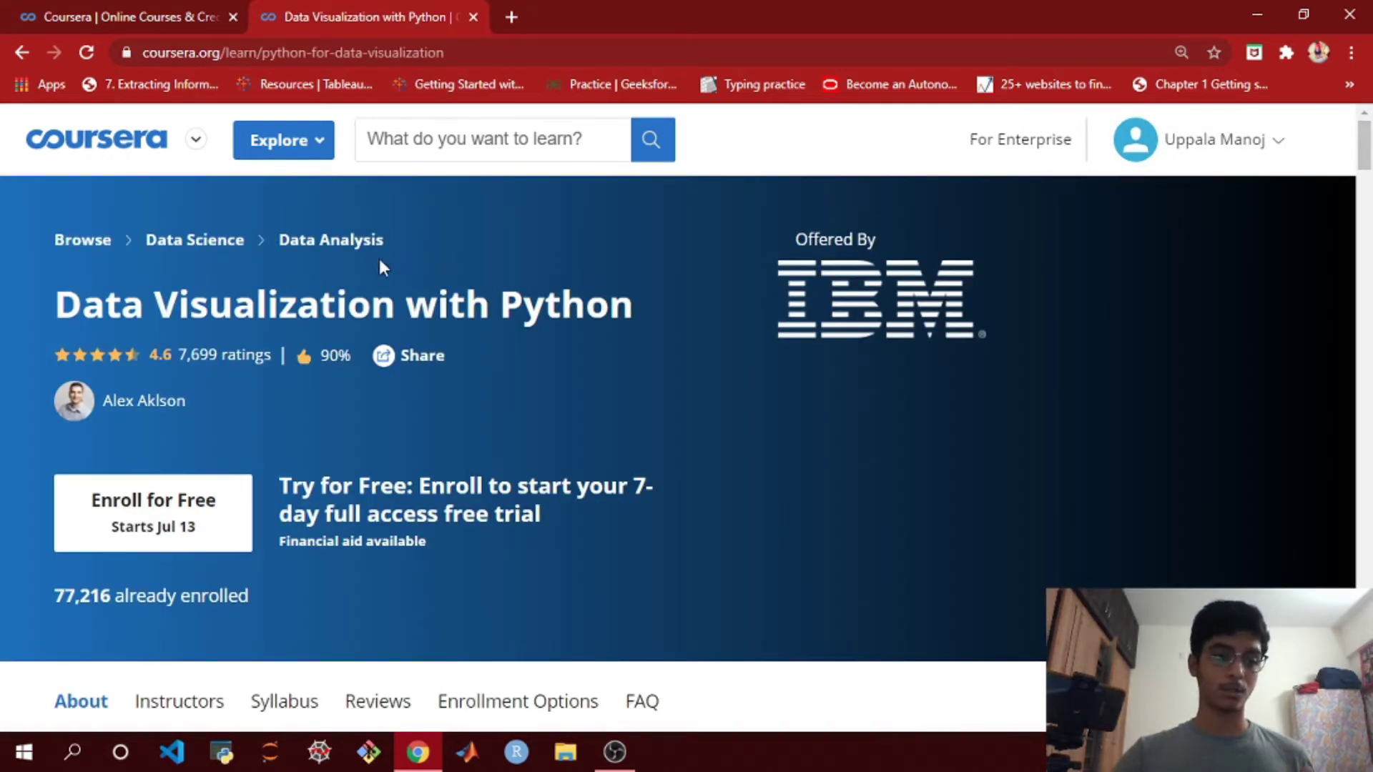
left_click_drag(66, 295, 507, 298)
left_click(523, 300)
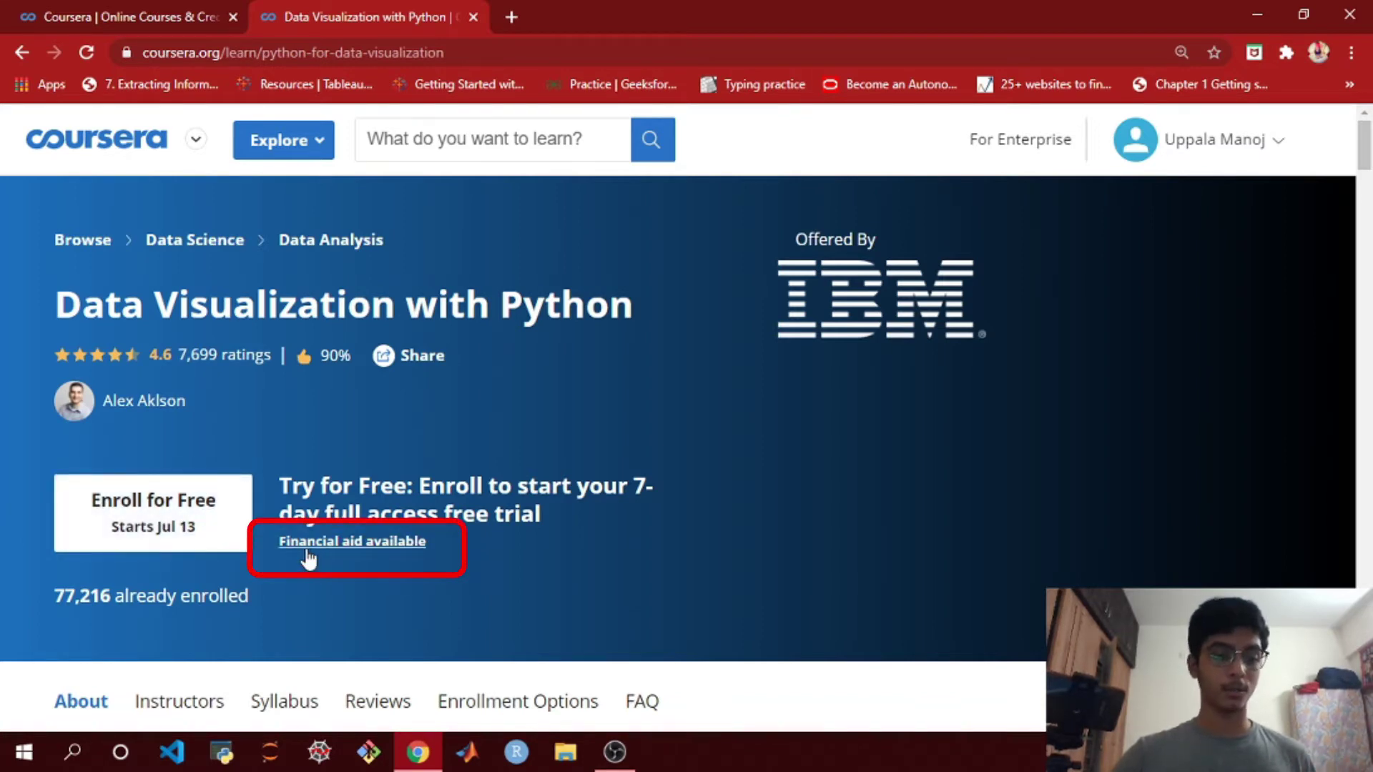
left_click_drag(54, 596, 334, 582)
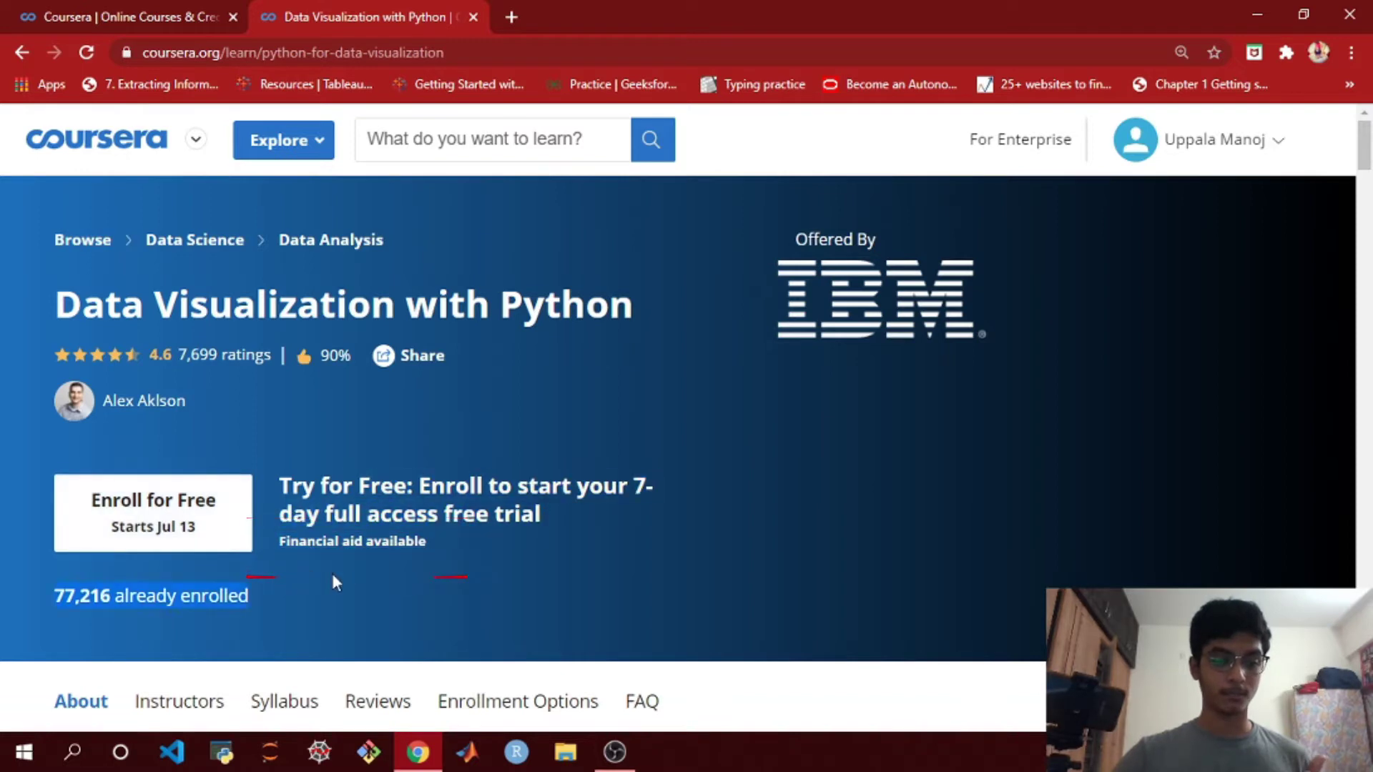
left_click(366, 565)
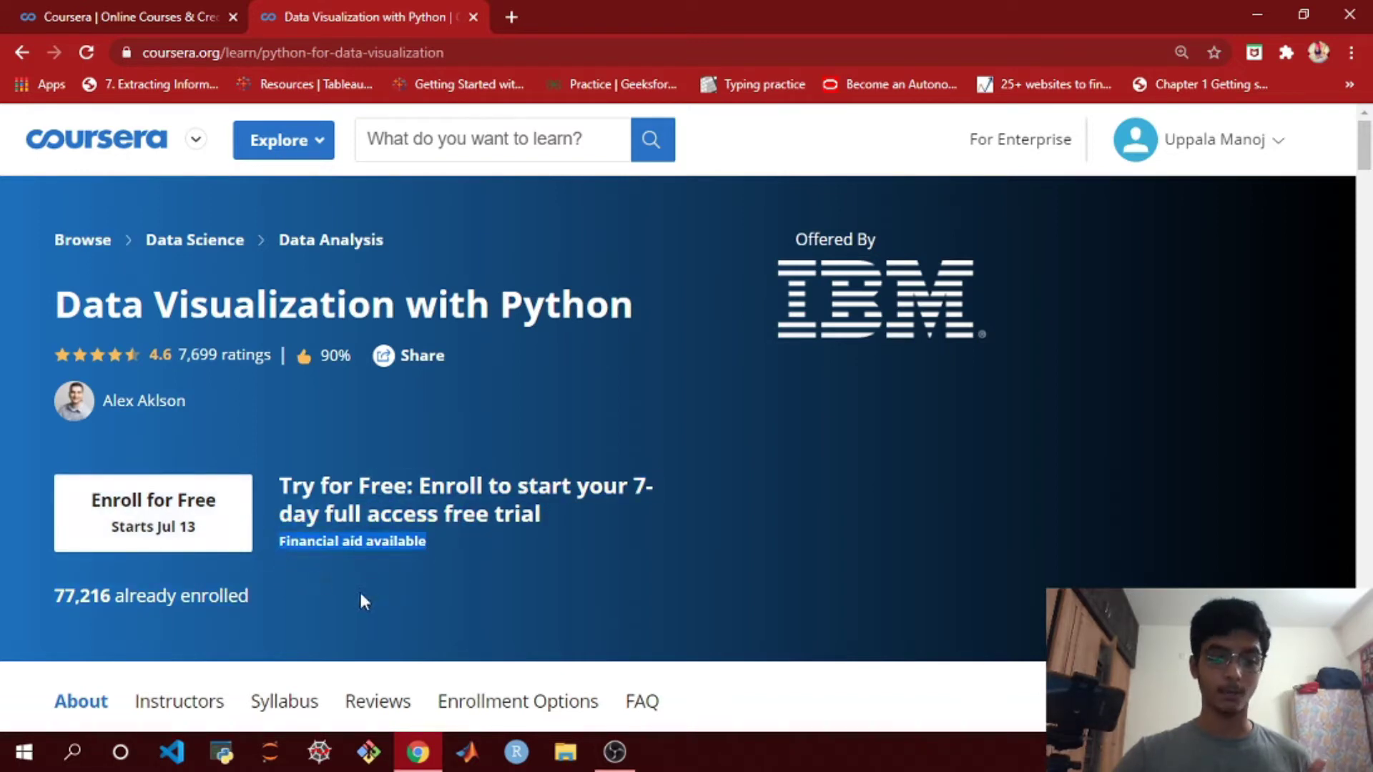
Step: Start the financial aid application and tick both the accurate-information and course-completion commitments
left_click(357, 547)
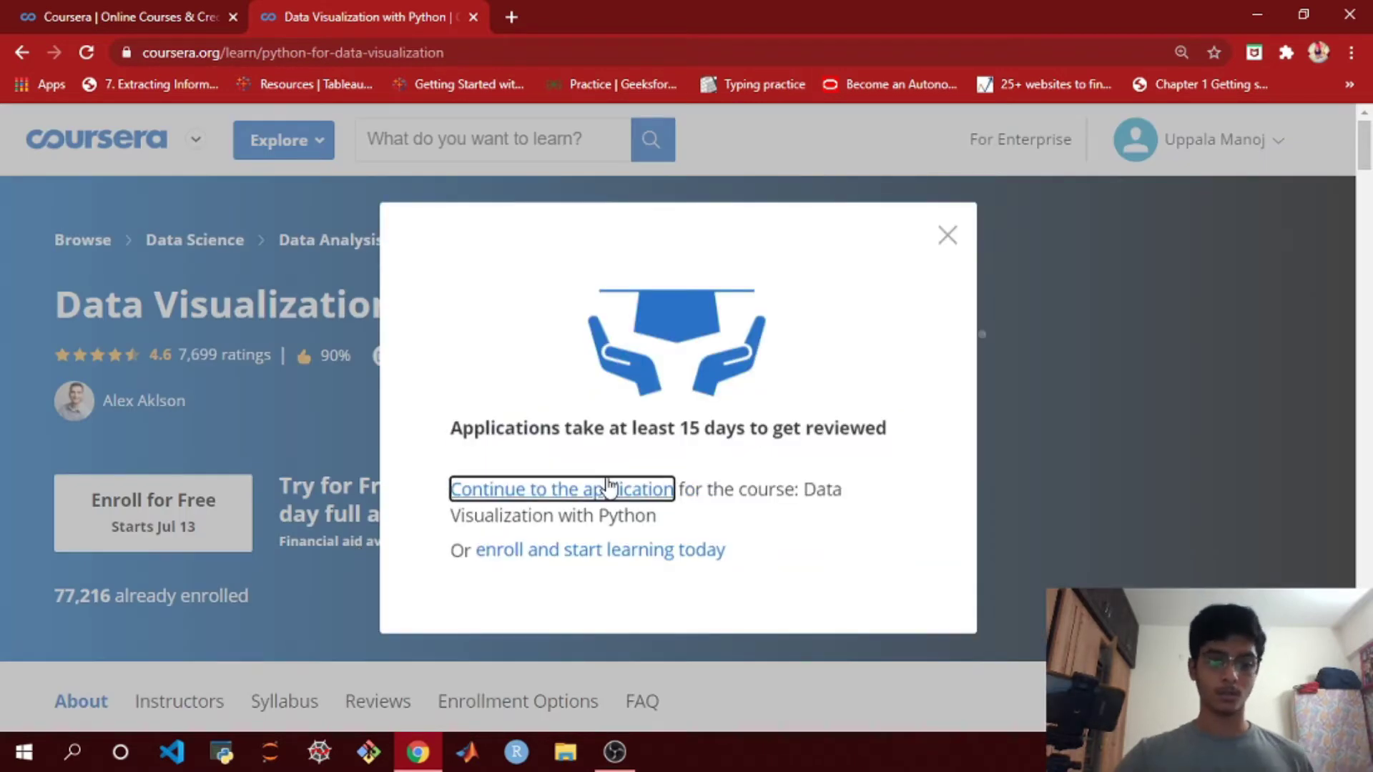
left_click(564, 494)
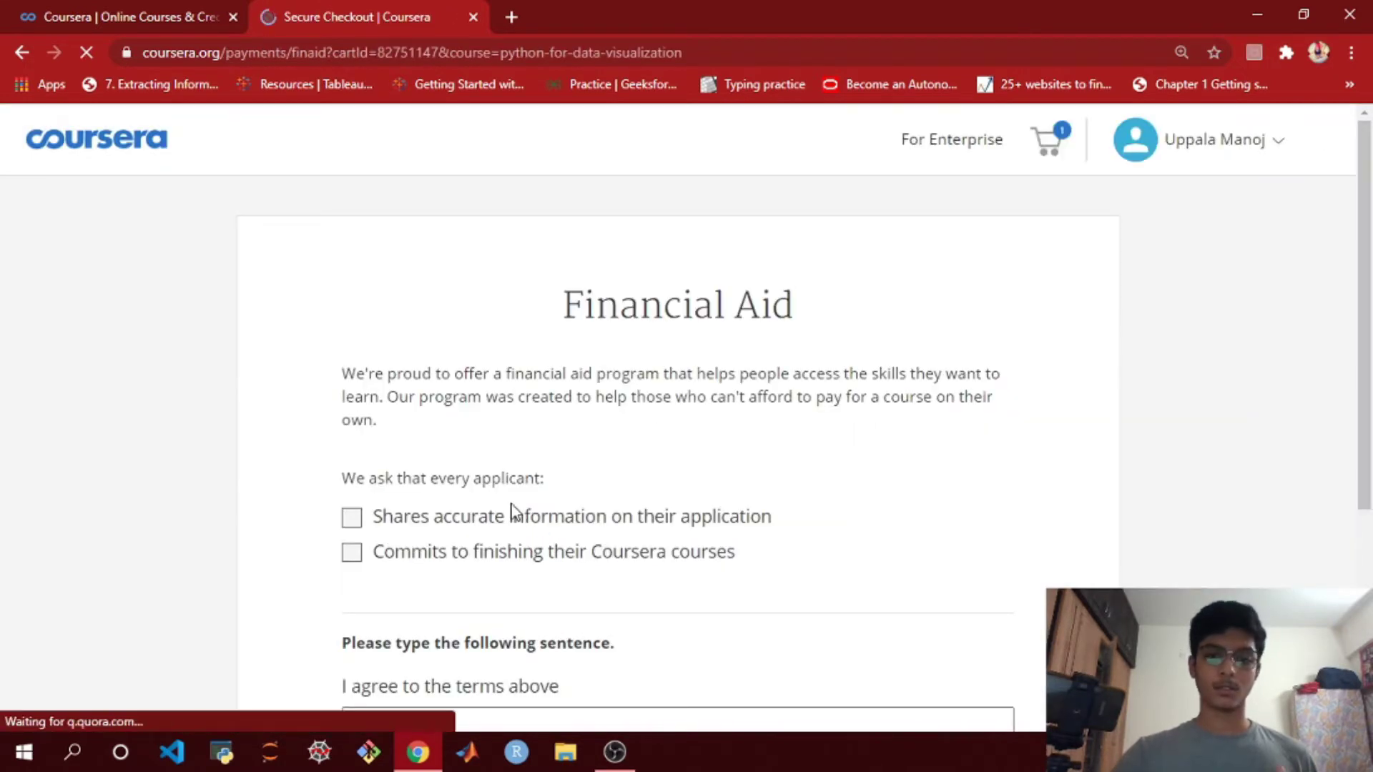
scroll(1211, 301, "down", 2)
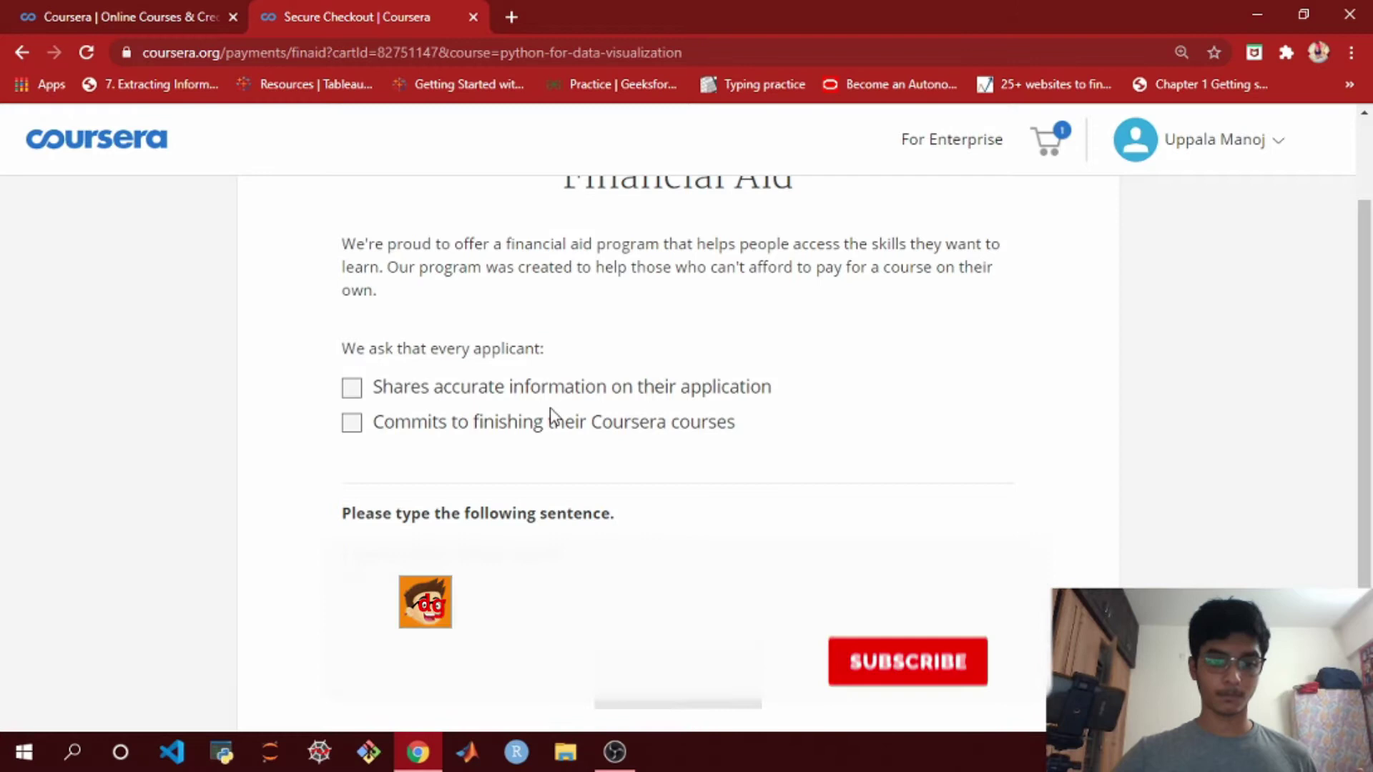
left_click(351, 389)
left_click(351, 425)
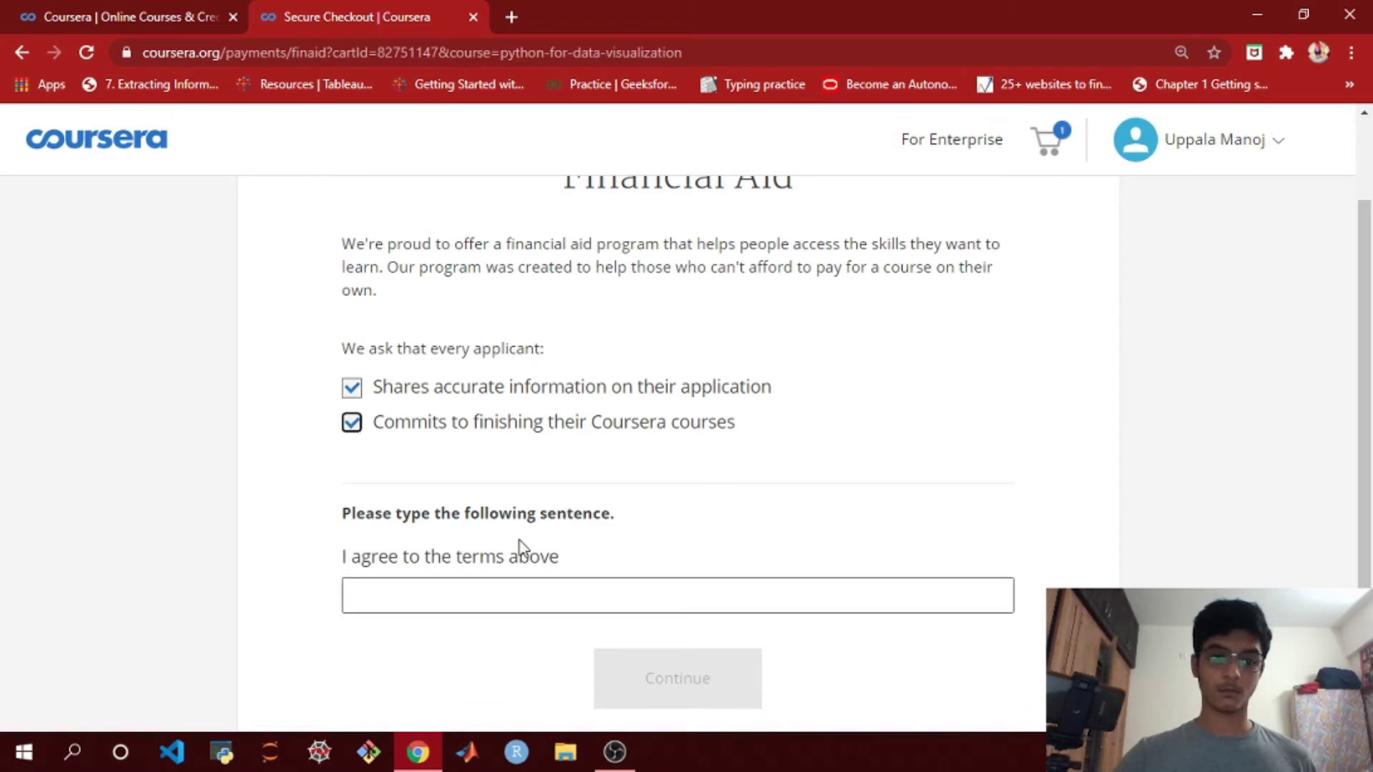
Step: Type the agreement sentence 'I agree to the terms' in the required field
left_click(527, 587)
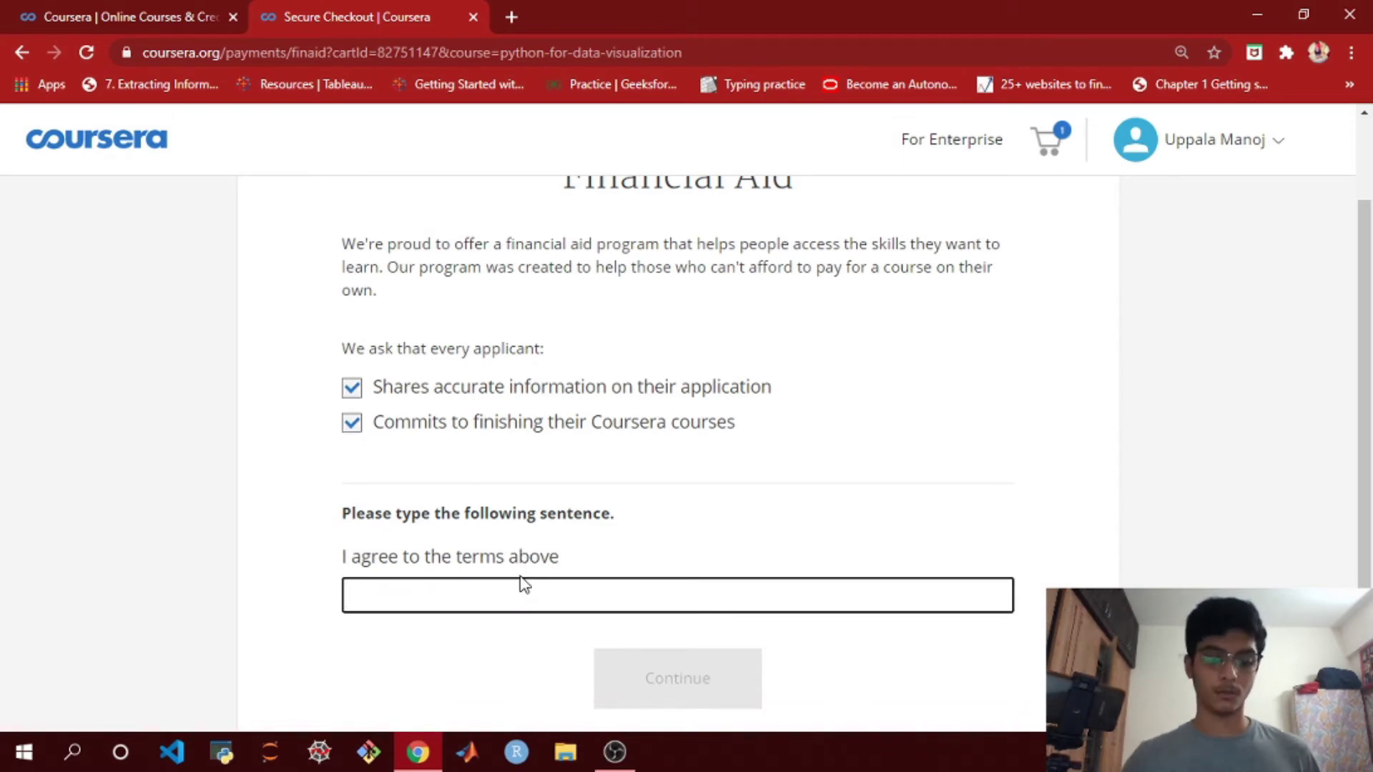
key("Caps_Lock")
type("I")
key("Caps_Lock")
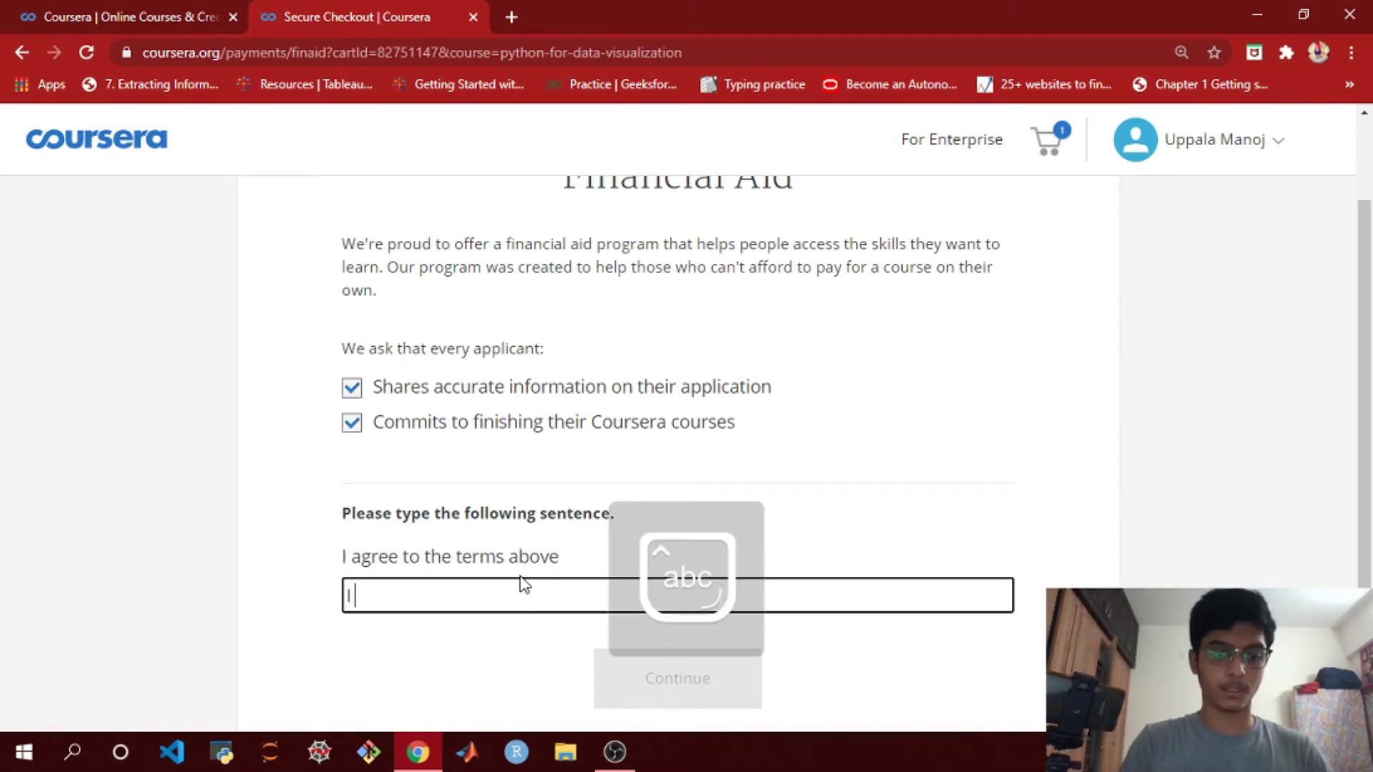
type("agree to t")
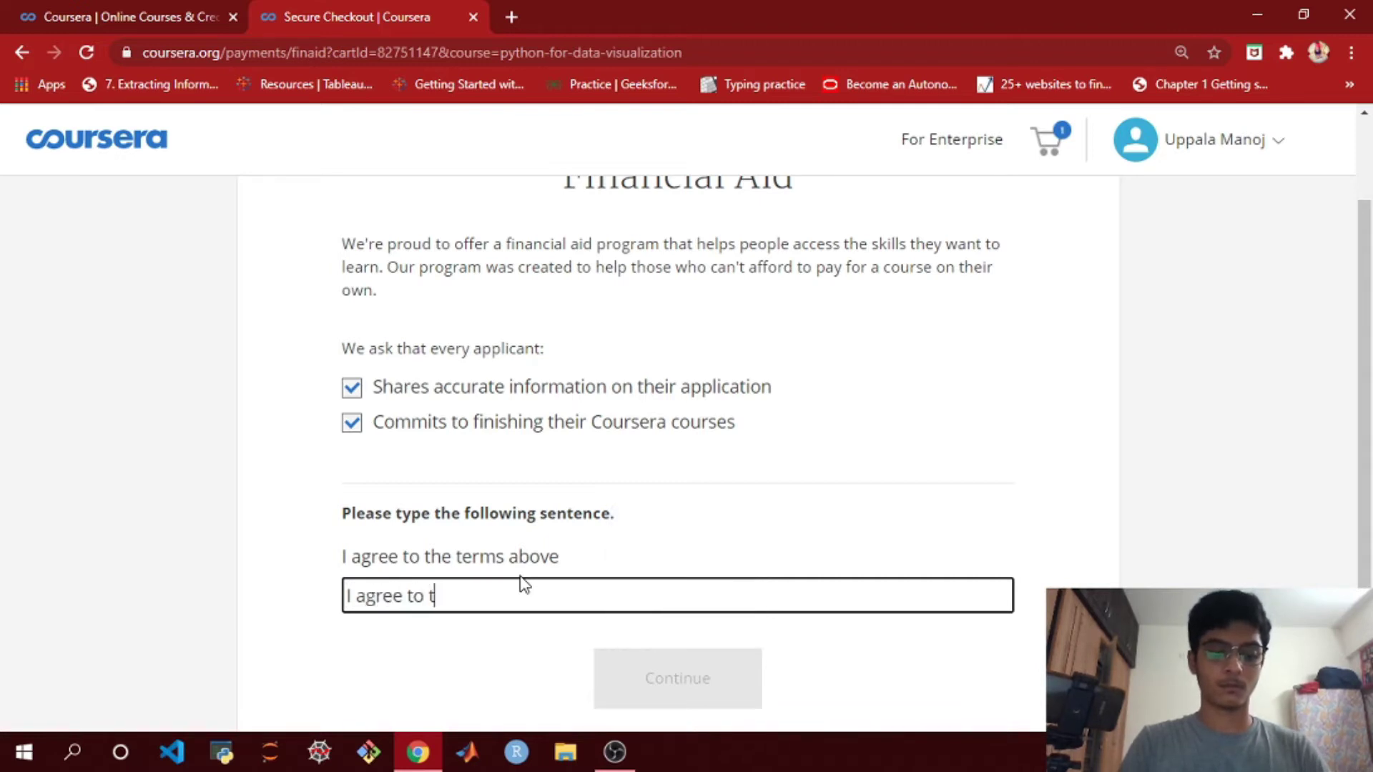
type("erms above")
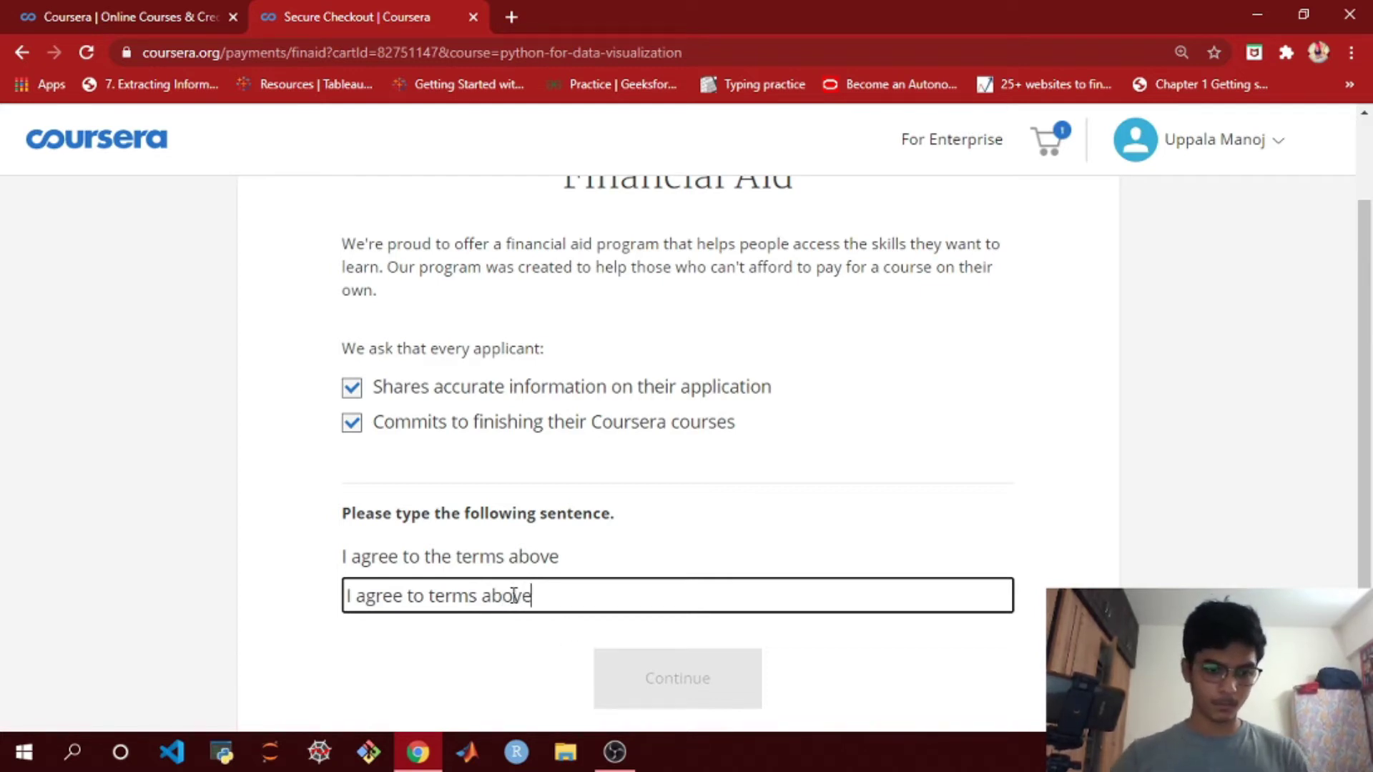
left_click(427, 594)
type("the")
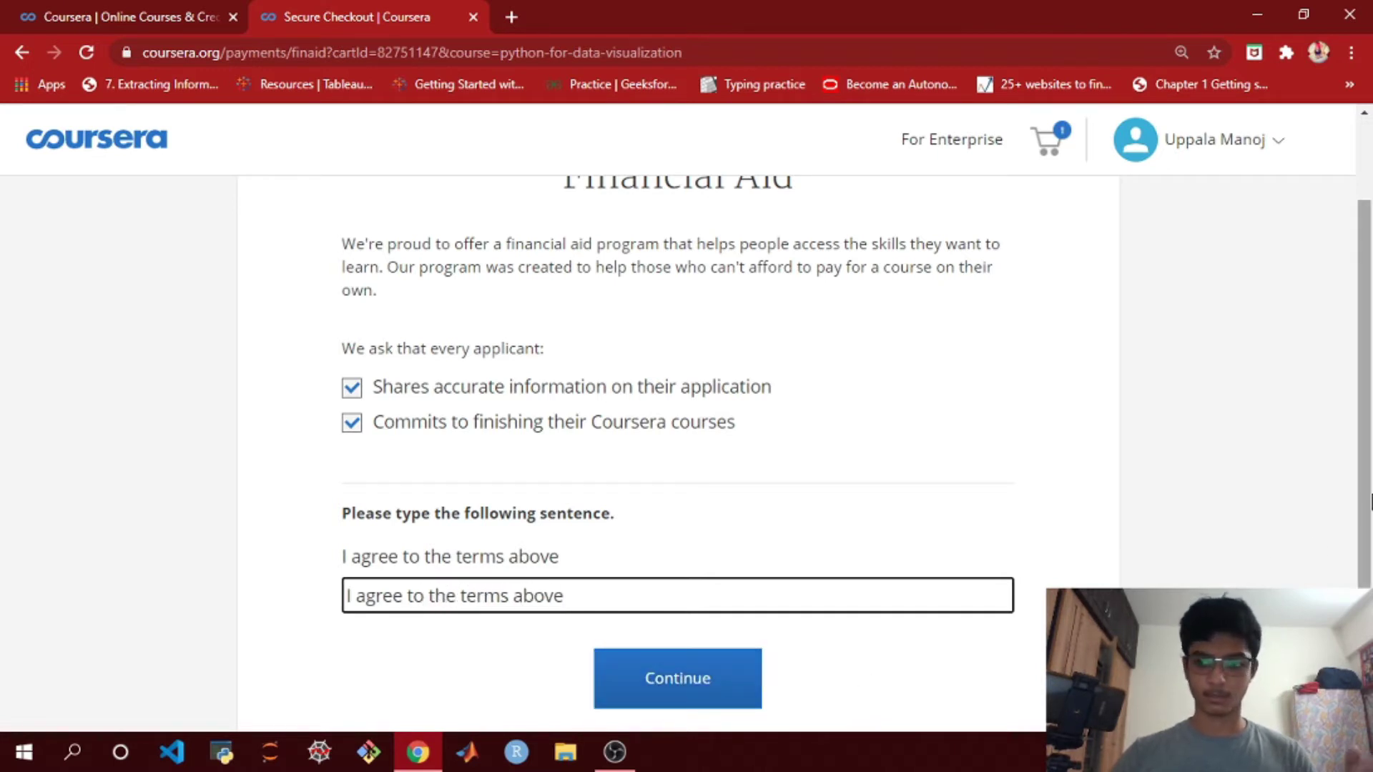
scroll(1364, 393, "down", 1)
Step: Continue to the background form, set education to High school and annual income to 0
left_click(706, 639)
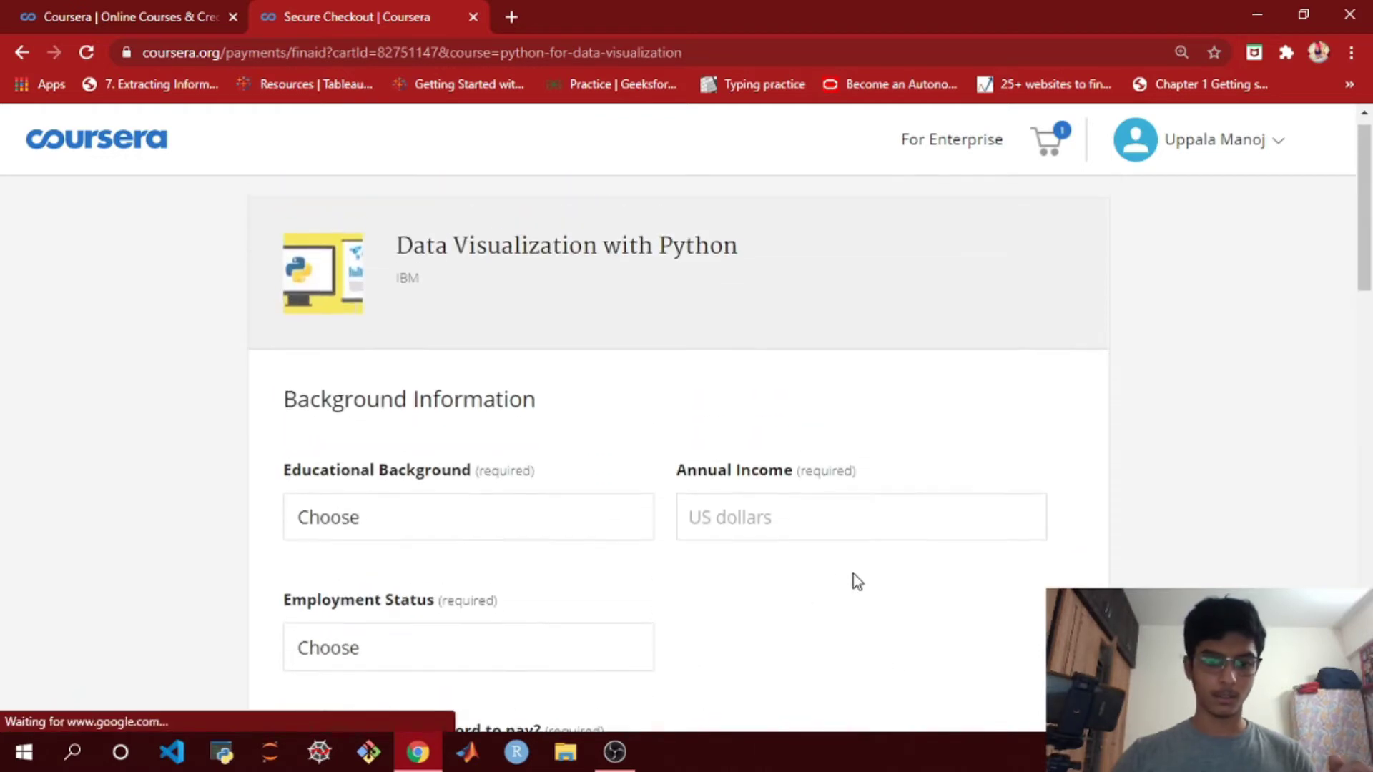
left_click(450, 529)
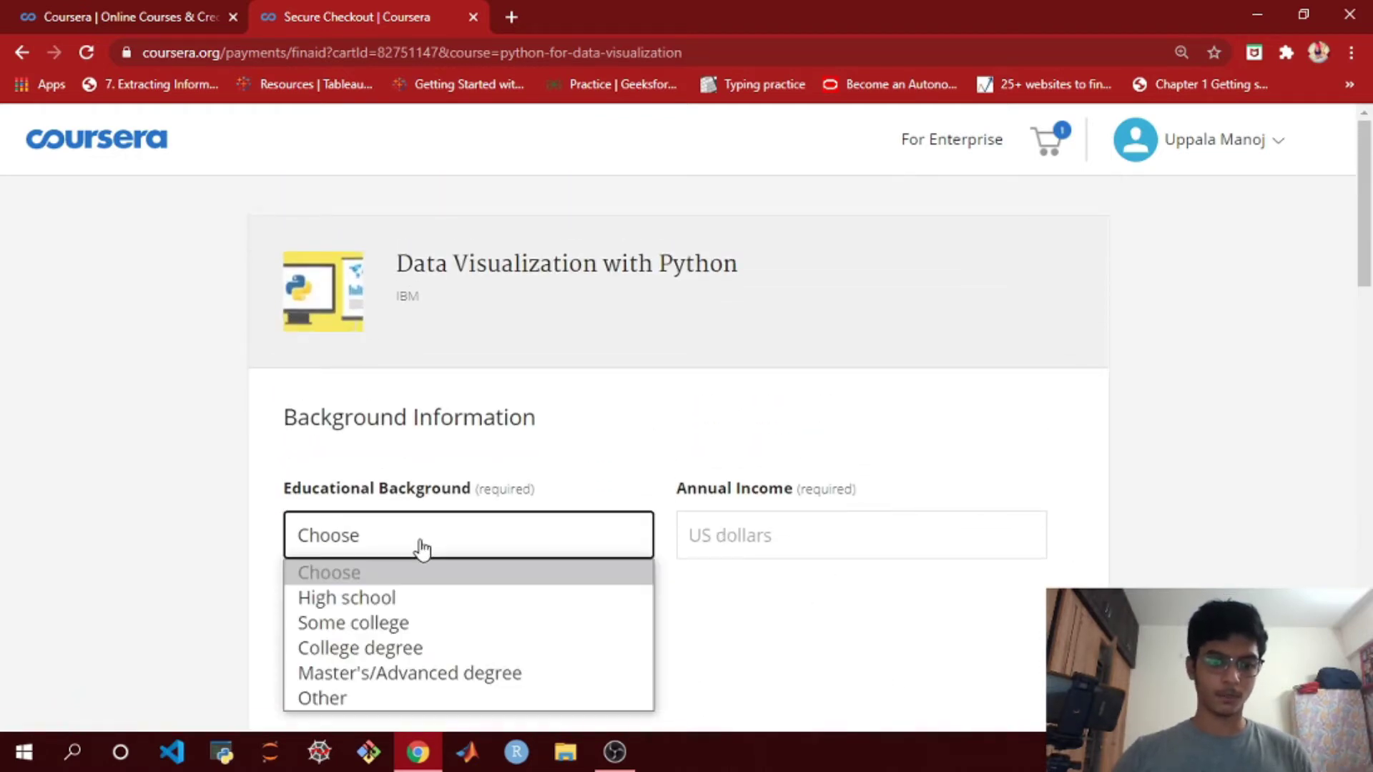
key("Up")
key("Return")
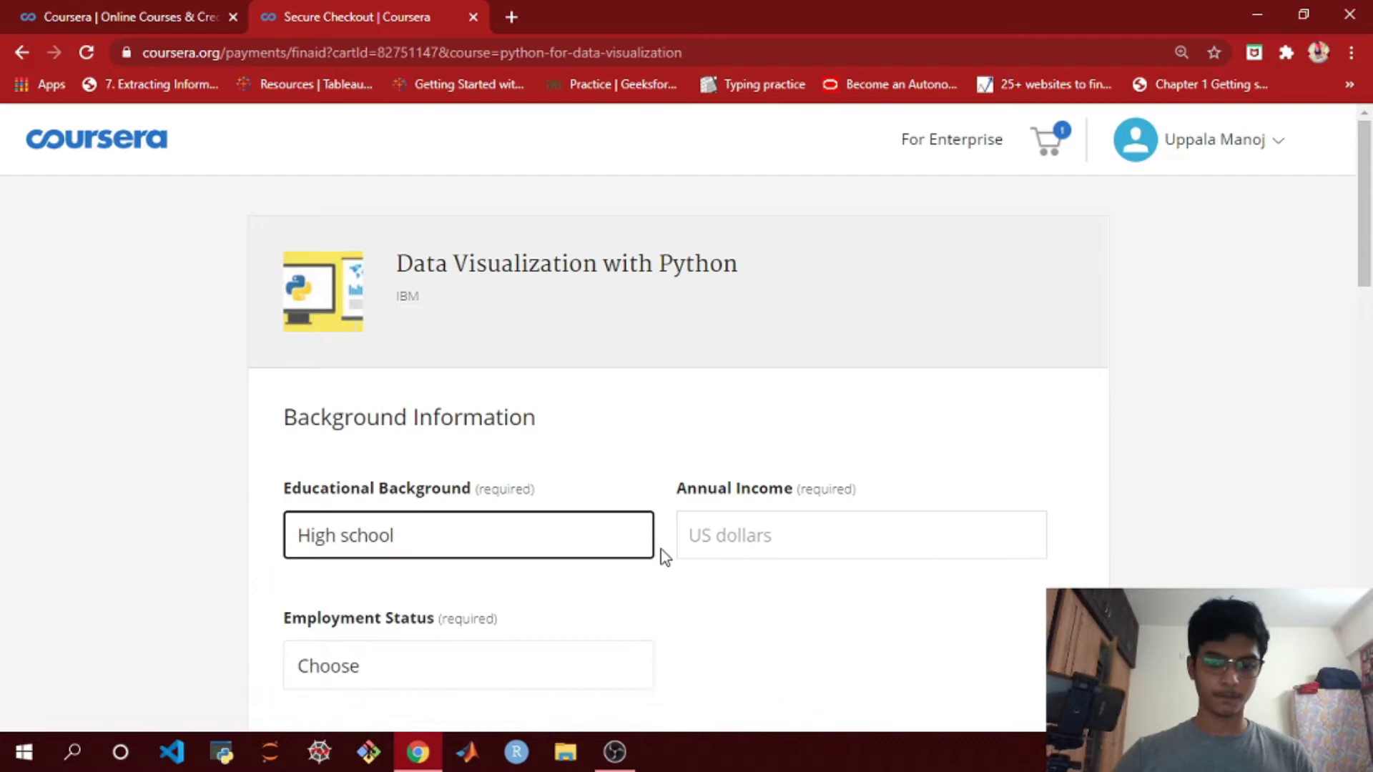
left_click(723, 541)
type("0")
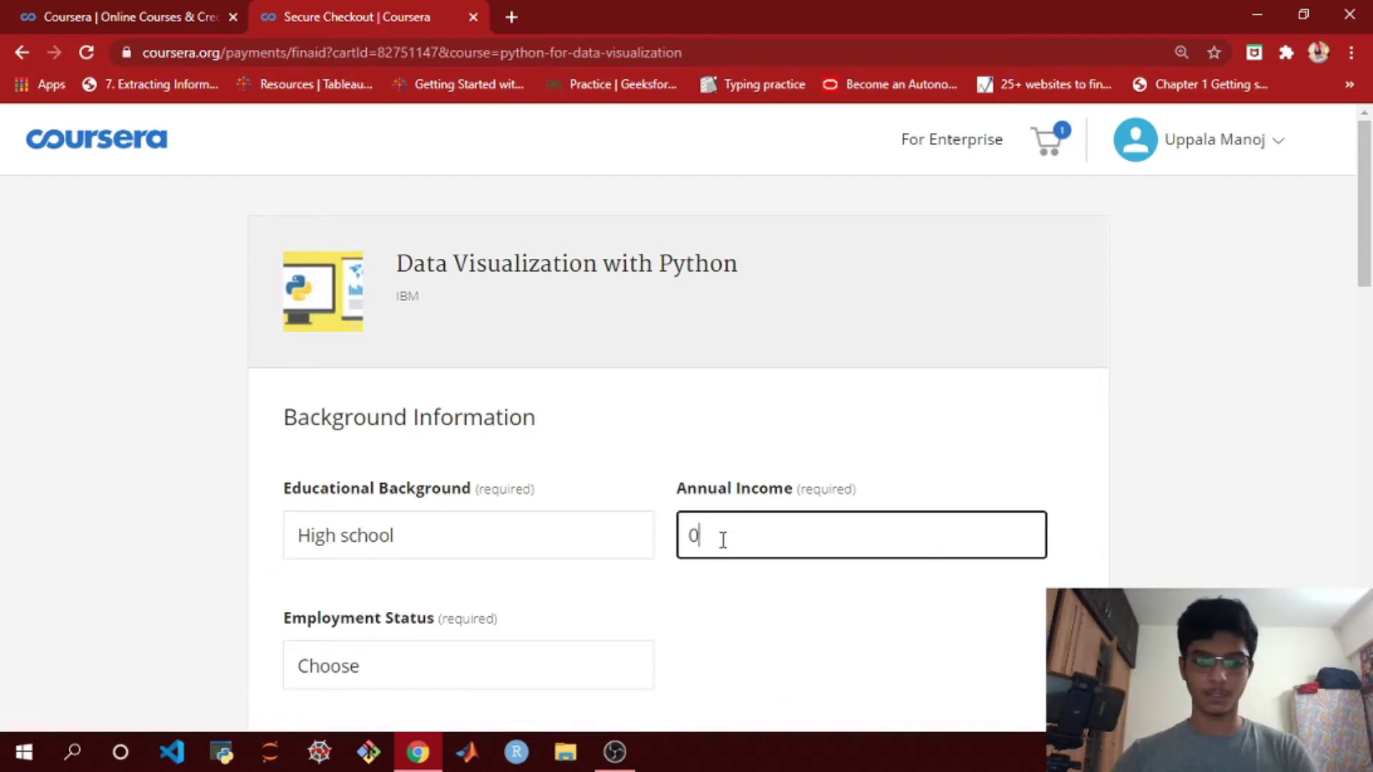
Step: Set employment status to Student and the affordable monthly amount to 0 US dollars
left_click_drag(1366, 276, 1366, 317)
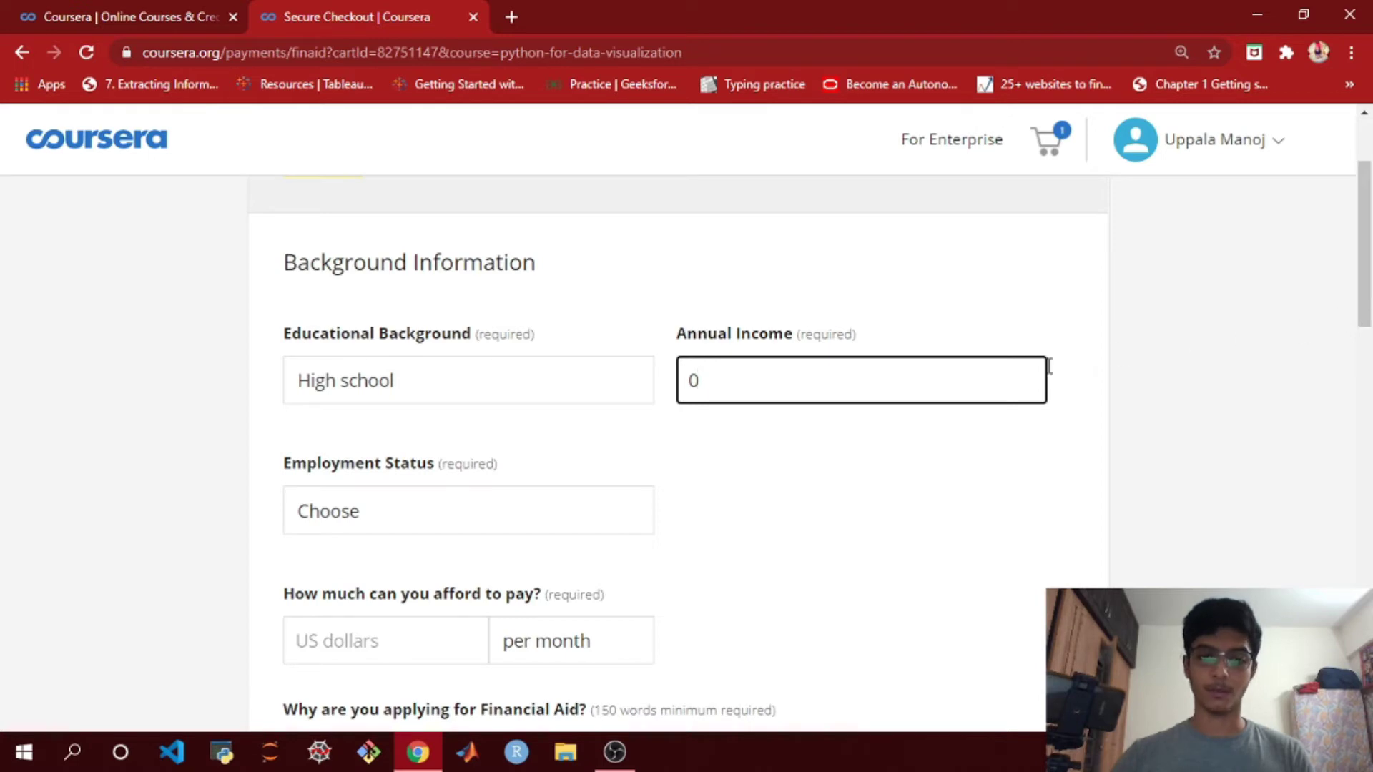
left_click(341, 514)
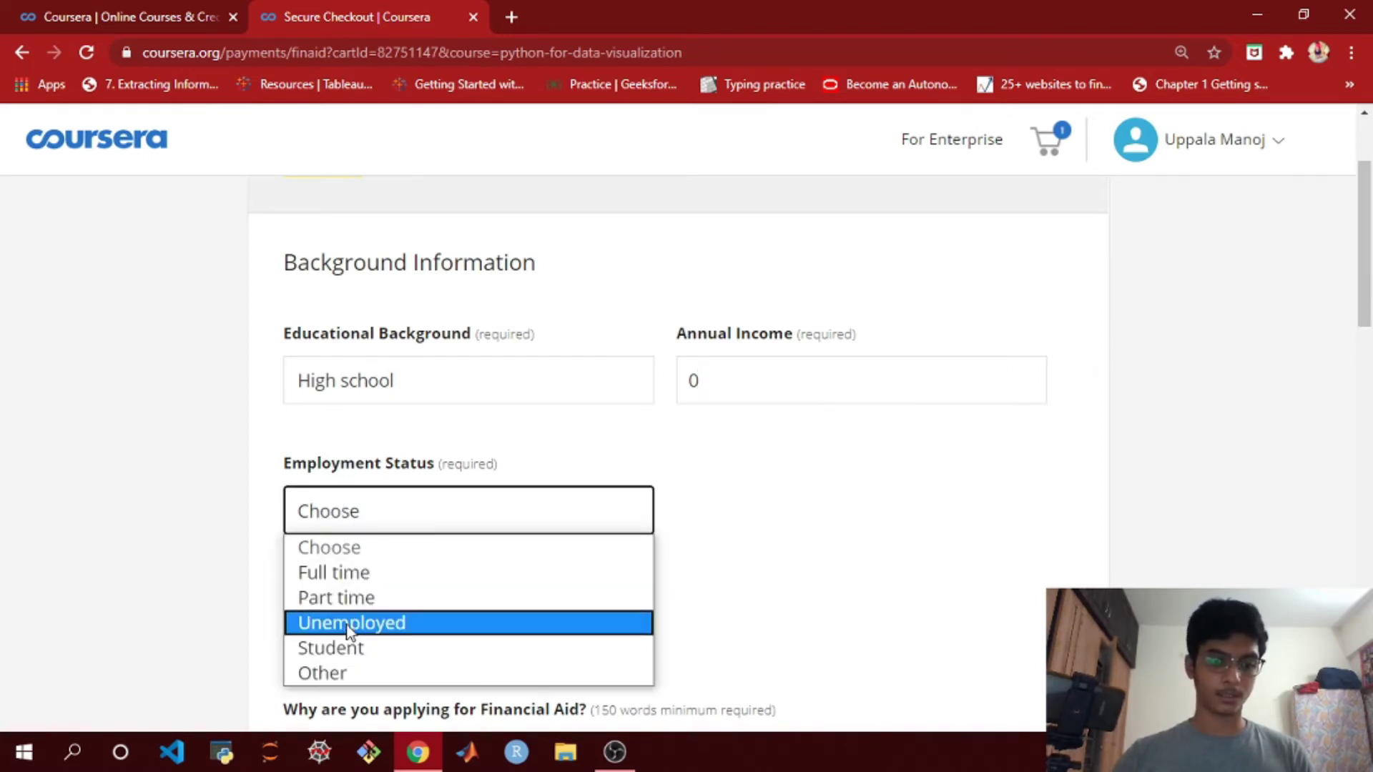
left_click(346, 648)
left_click_drag(1365, 243, 1364, 298)
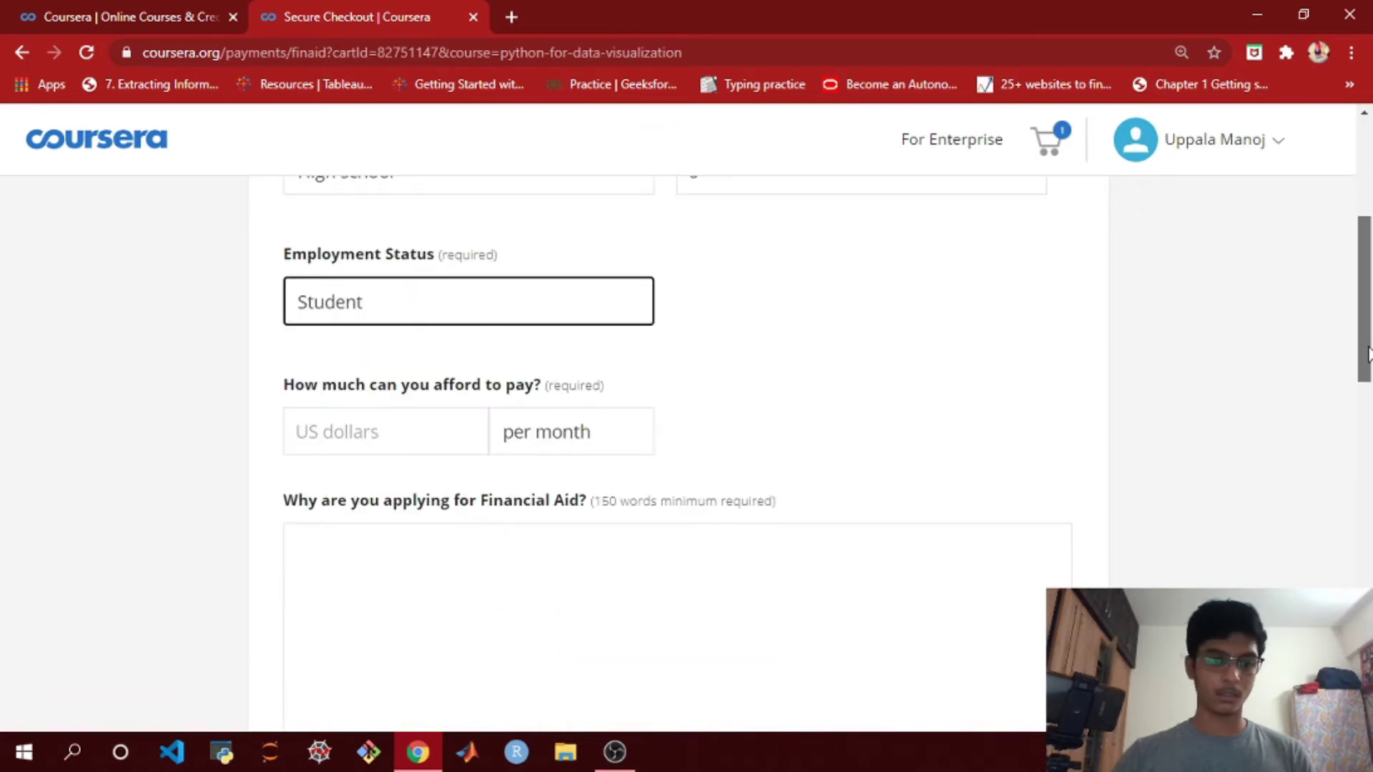
left_click(451, 419)
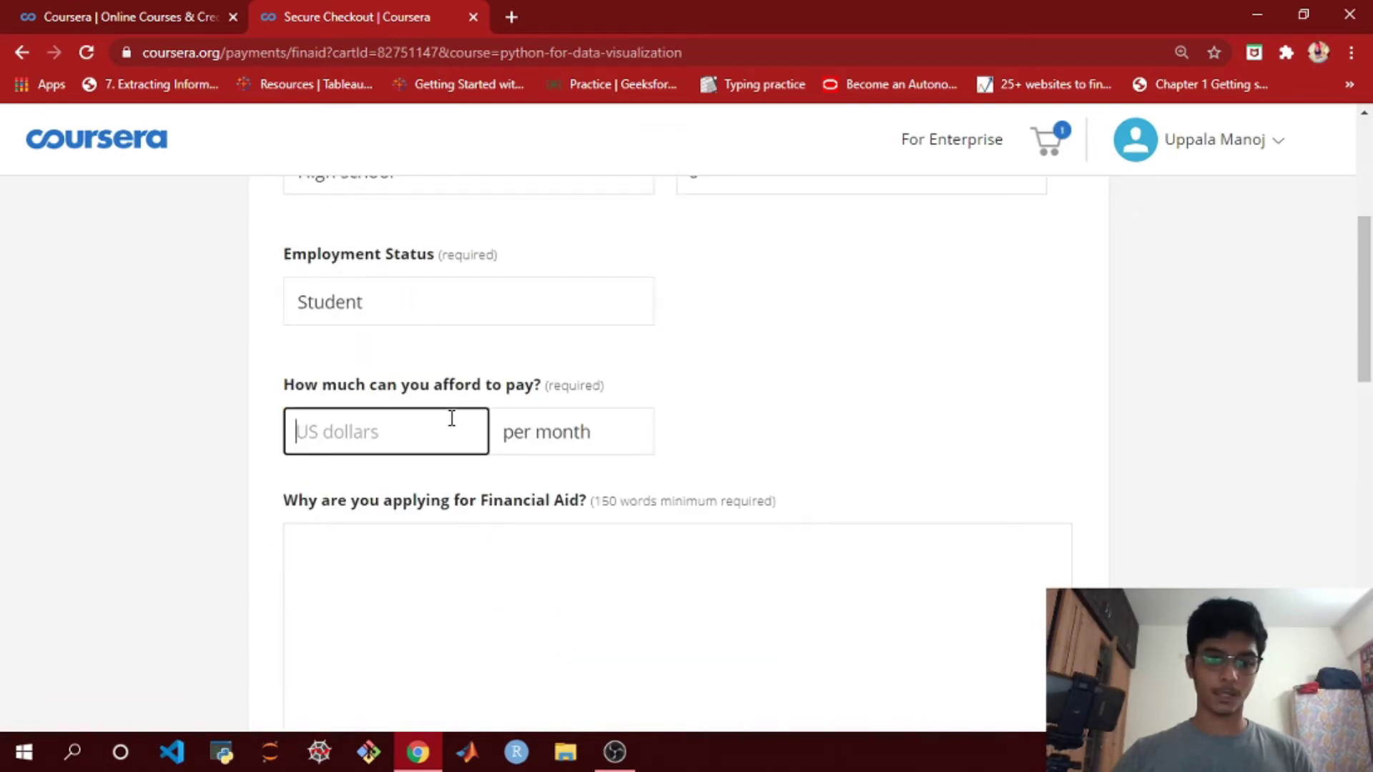
type("0")
left_click_drag(1362, 326, 1352, 388)
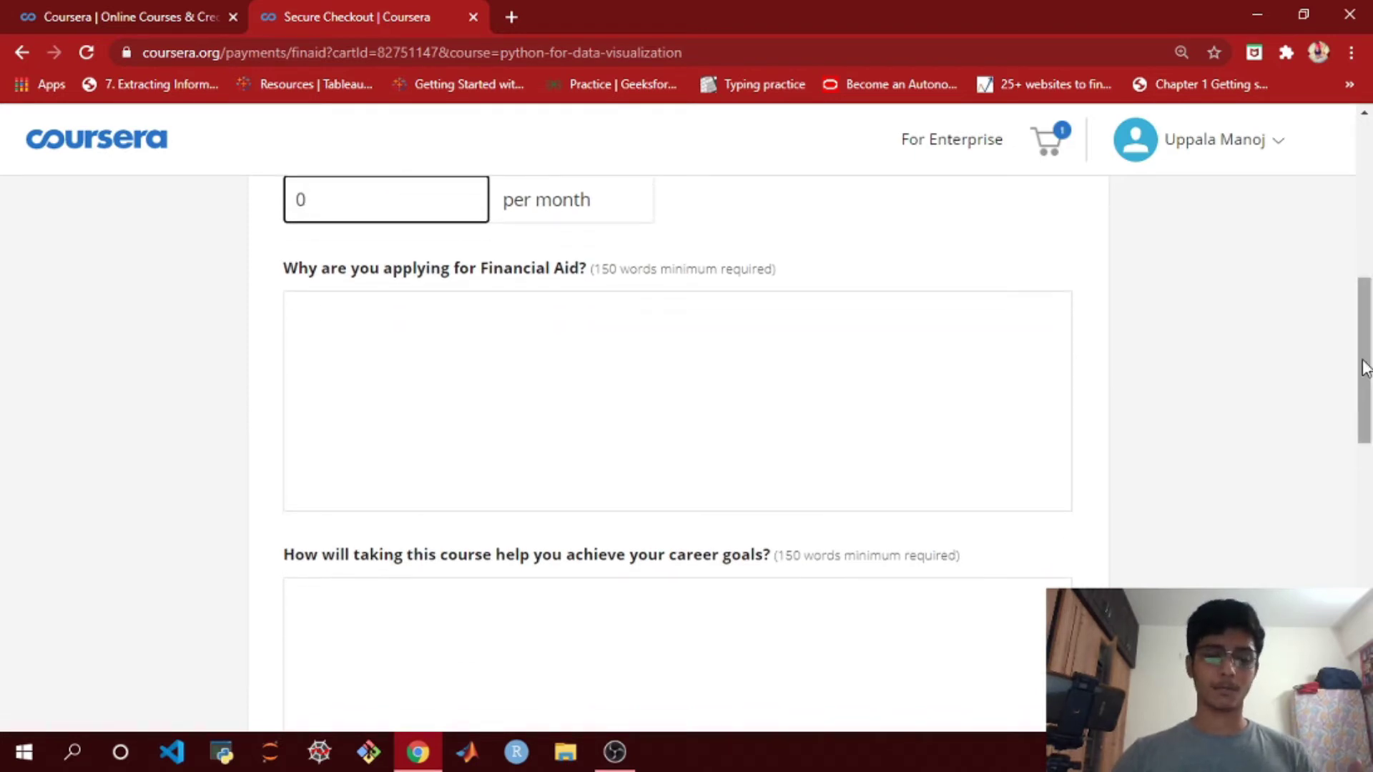
left_click_drag(1364, 368, 1350, 460)
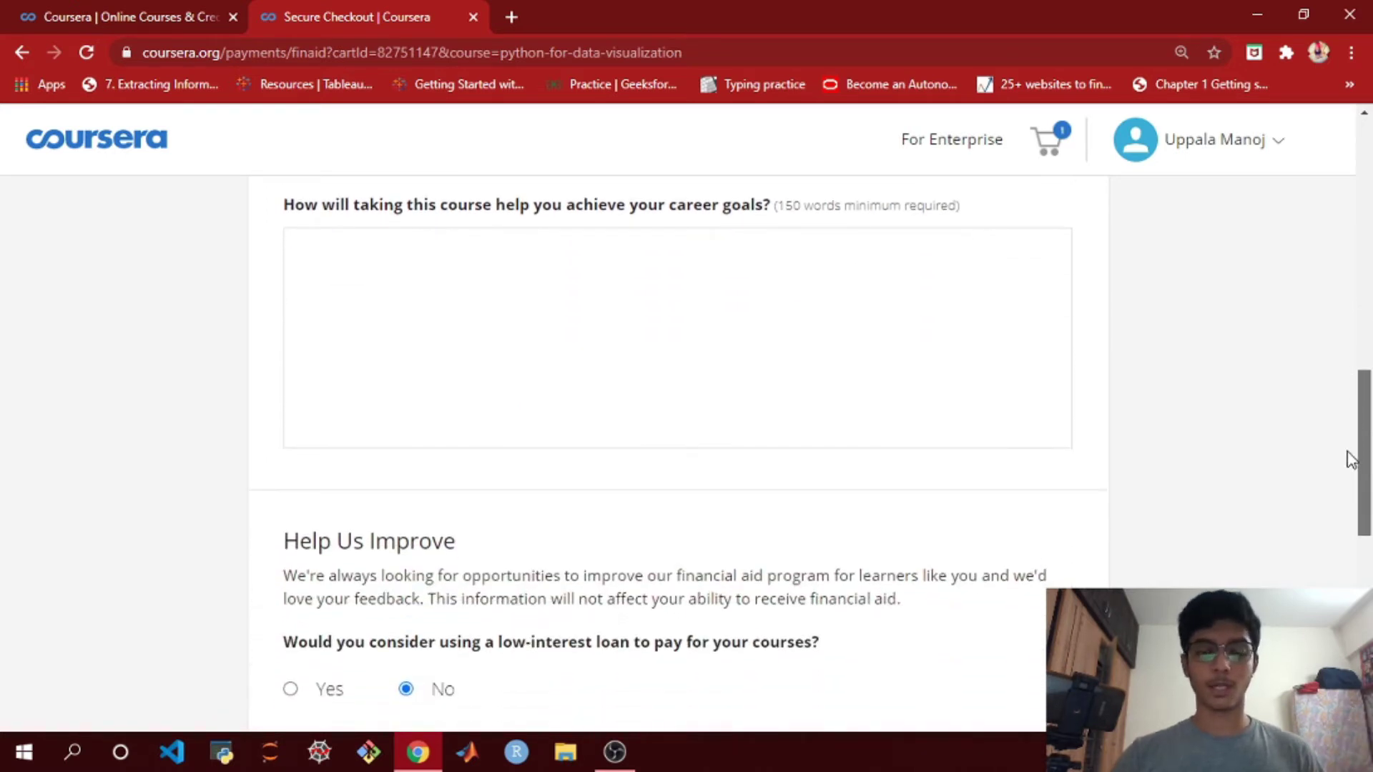
mouse_move(1350, 459)
left_mouse_down()
mouse_move(1347, 485)
mouse_move(1348, 451)
left_mouse_up()
Step: Search Google for 'coursera financial aid quora' in a new tab
left_click(510, 16)
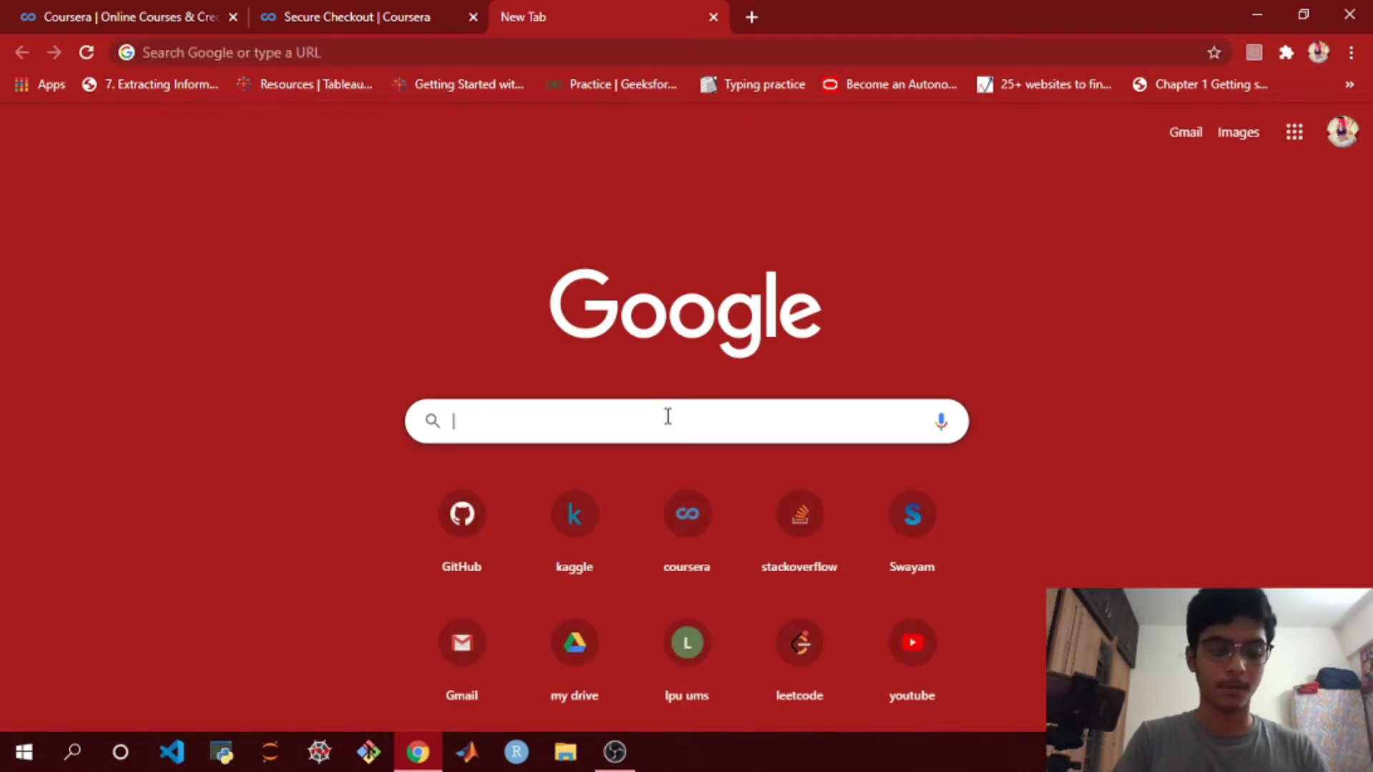
type("cours")
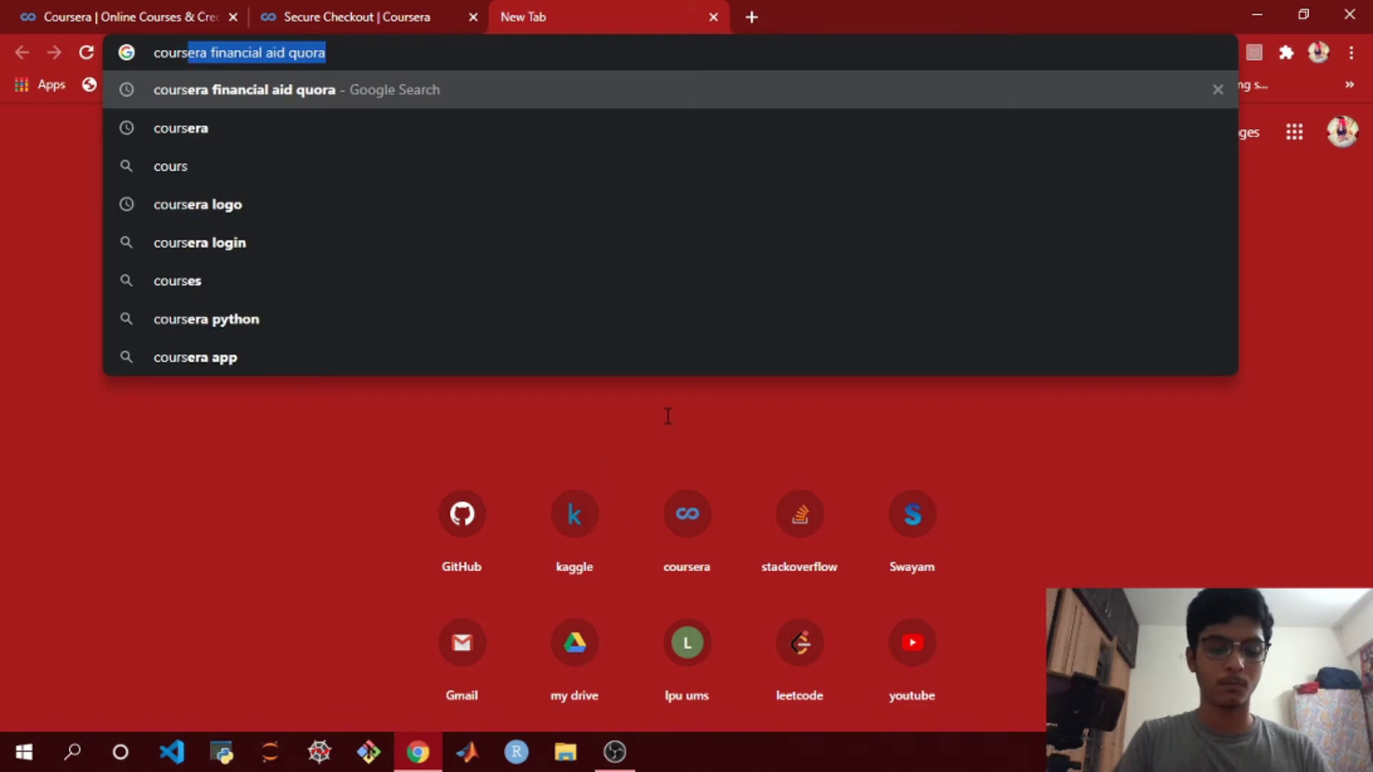
type("era finan")
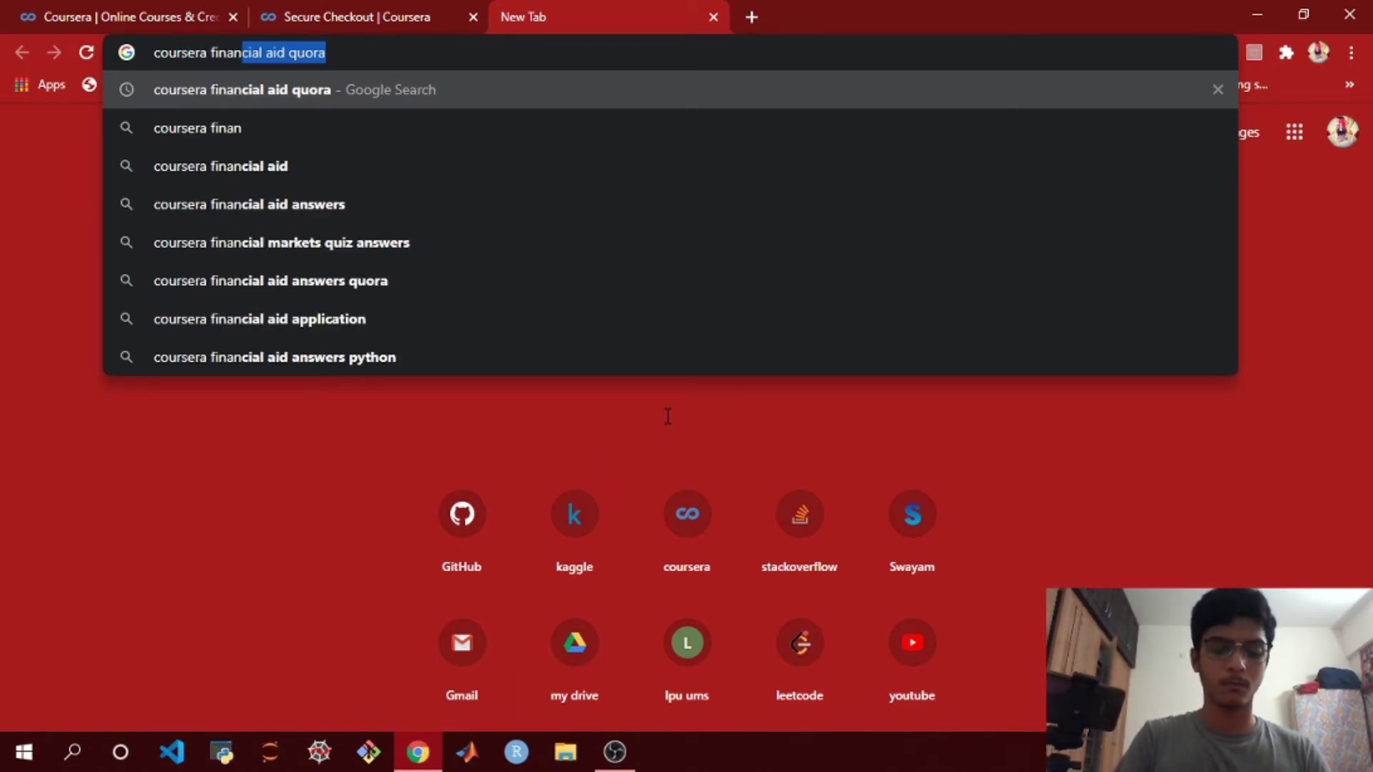
type("cial aid")
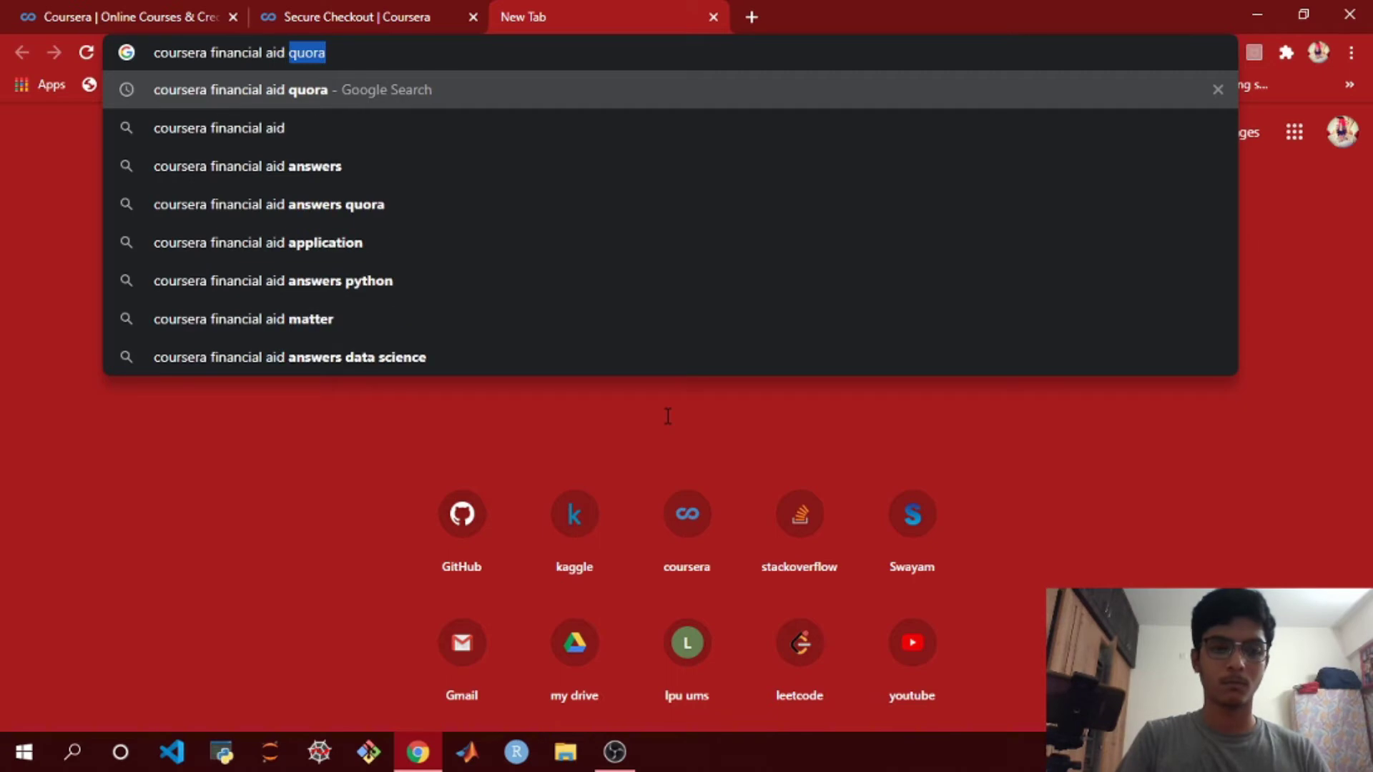
key("Return")
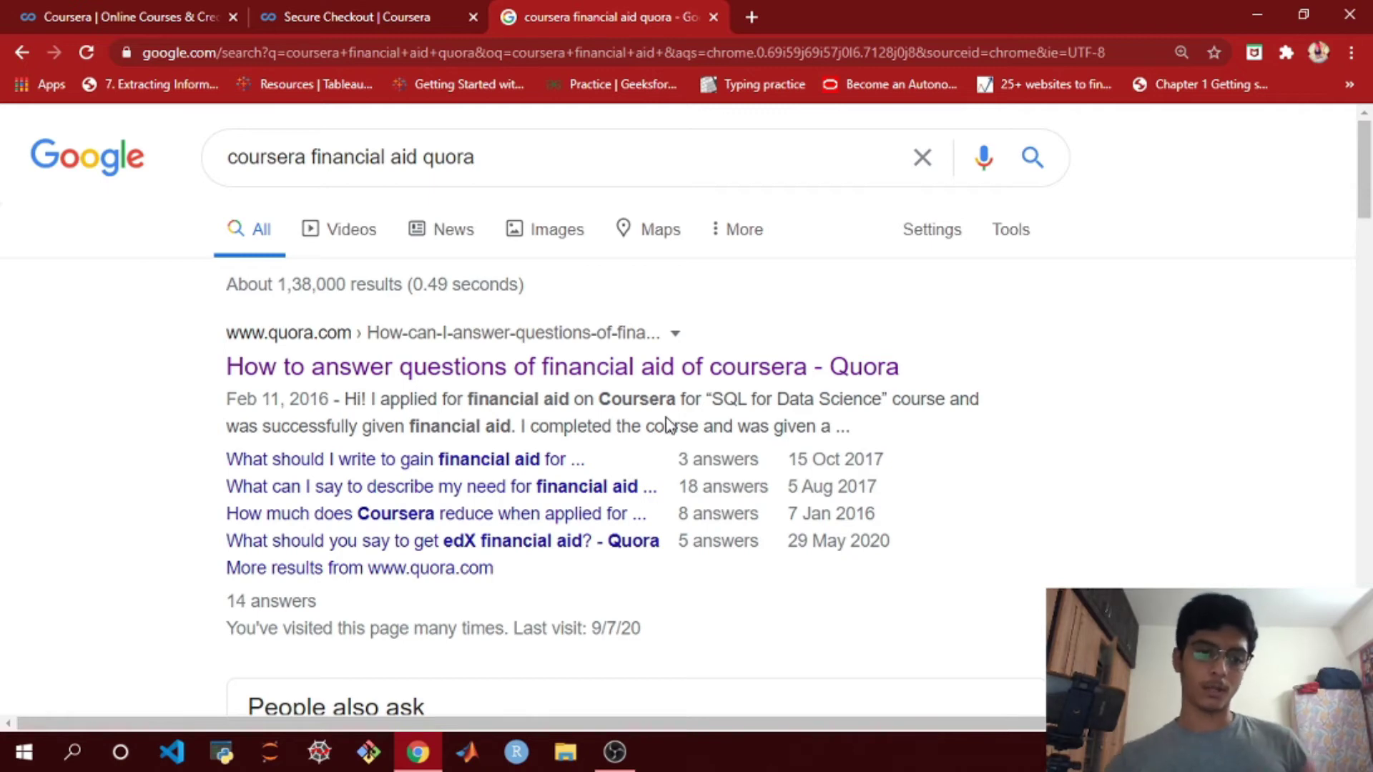
Step: Open the top Quora thread, expand its top answer, and select the 'Why are you applying' paragraph
left_click(480, 382)
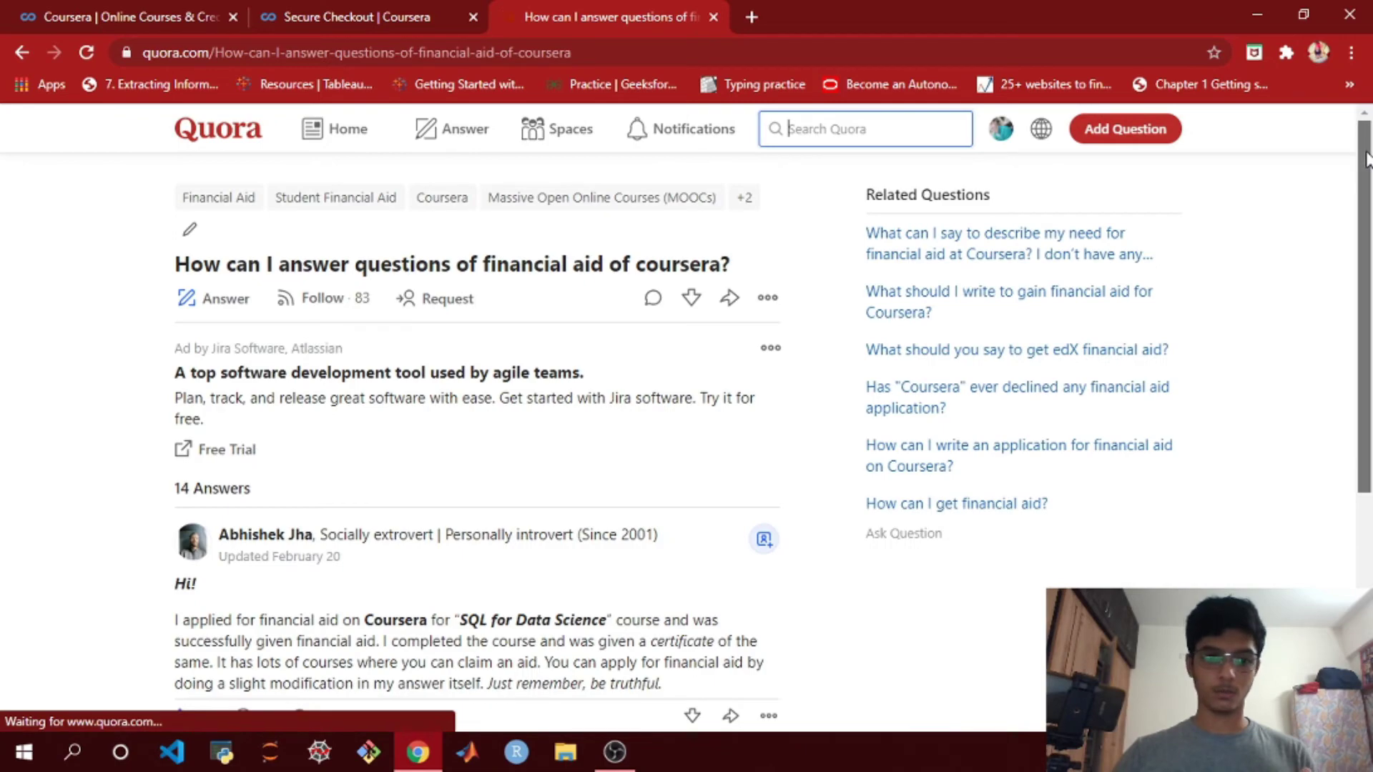
scroll(1362, 200, "down", 1)
left_click_drag(1362, 200, 1367, 162)
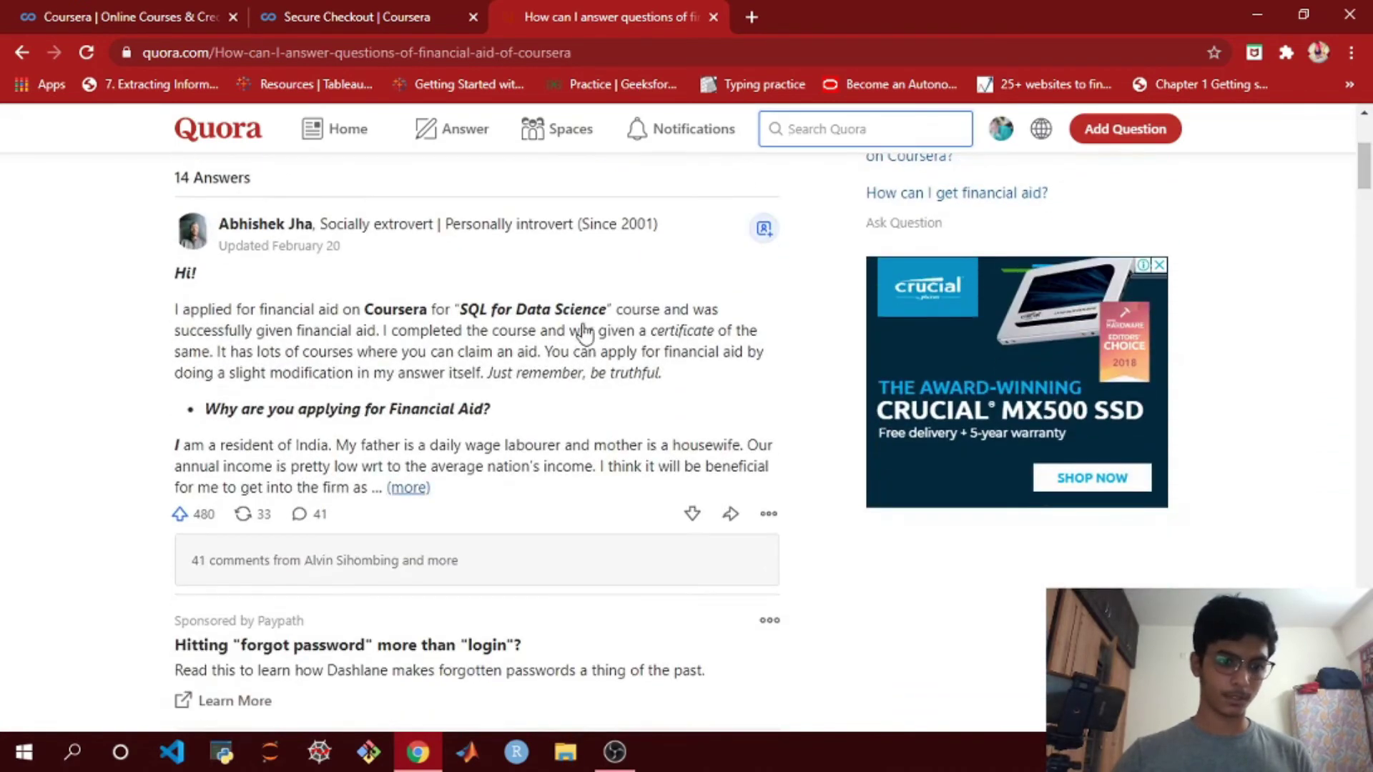
left_click(419, 486)
scroll(1015, 379, "down", 2)
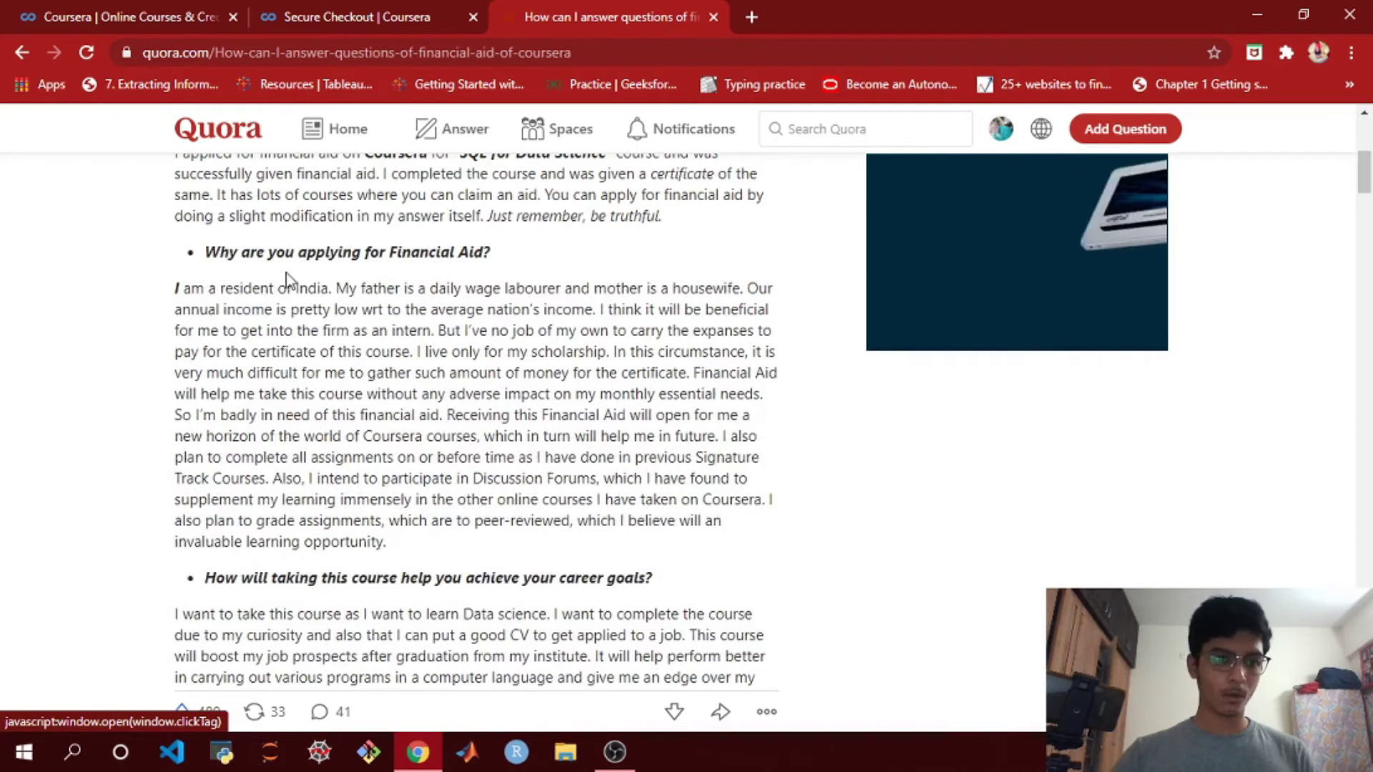
left_click_drag(175, 287, 541, 543)
key("ctrl+c")
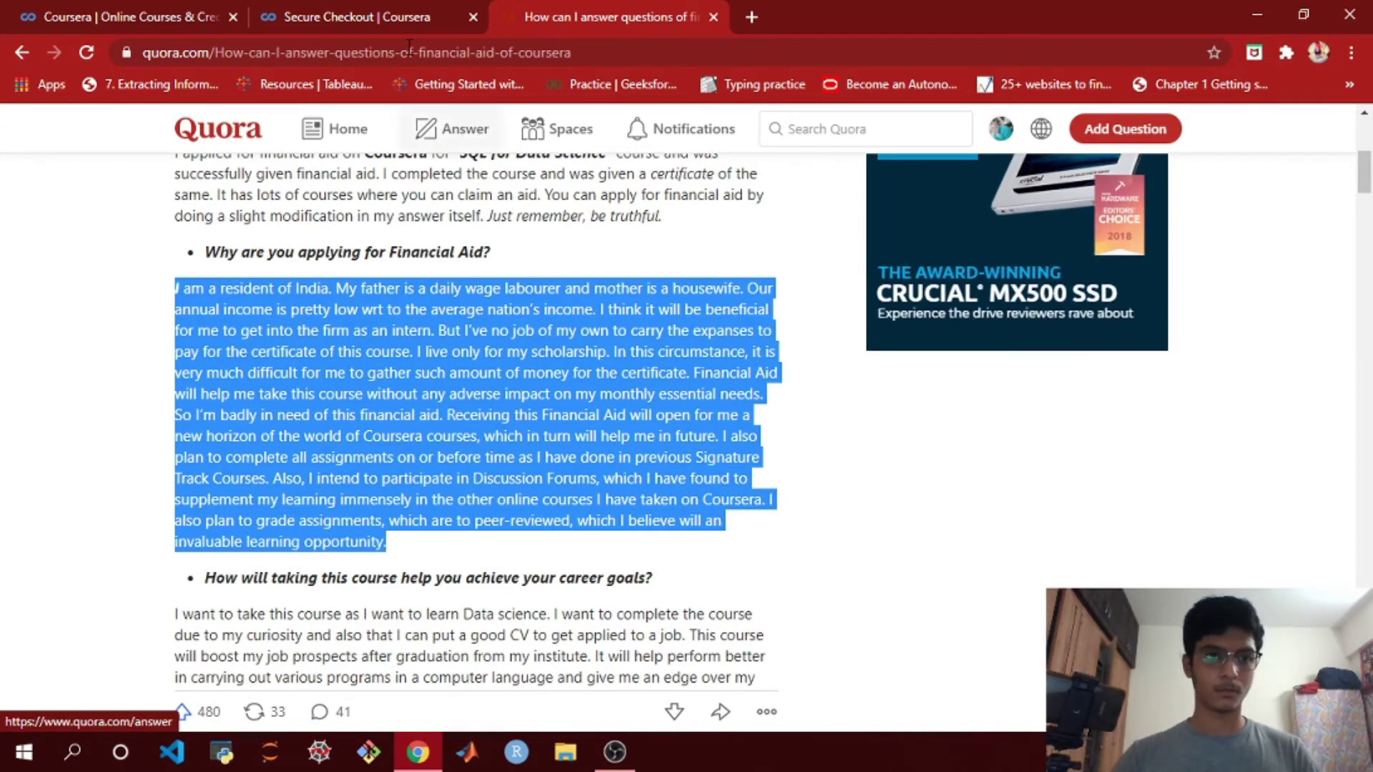
Step: Paste the copied Quora paragraph into the 'Why are you applying for Financial Aid' box
left_click(400, 10)
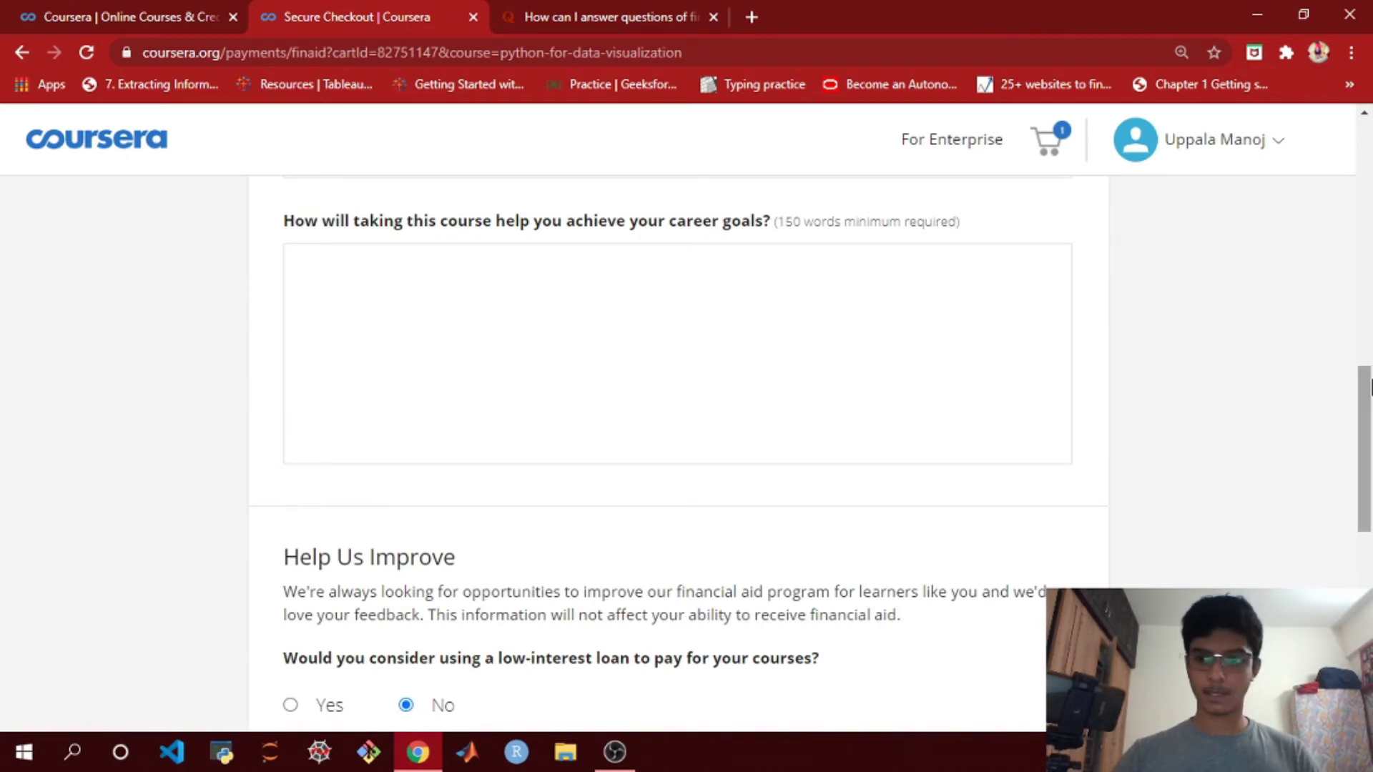
left_click_drag(1363, 412, 1333, 285)
left_click(621, 495)
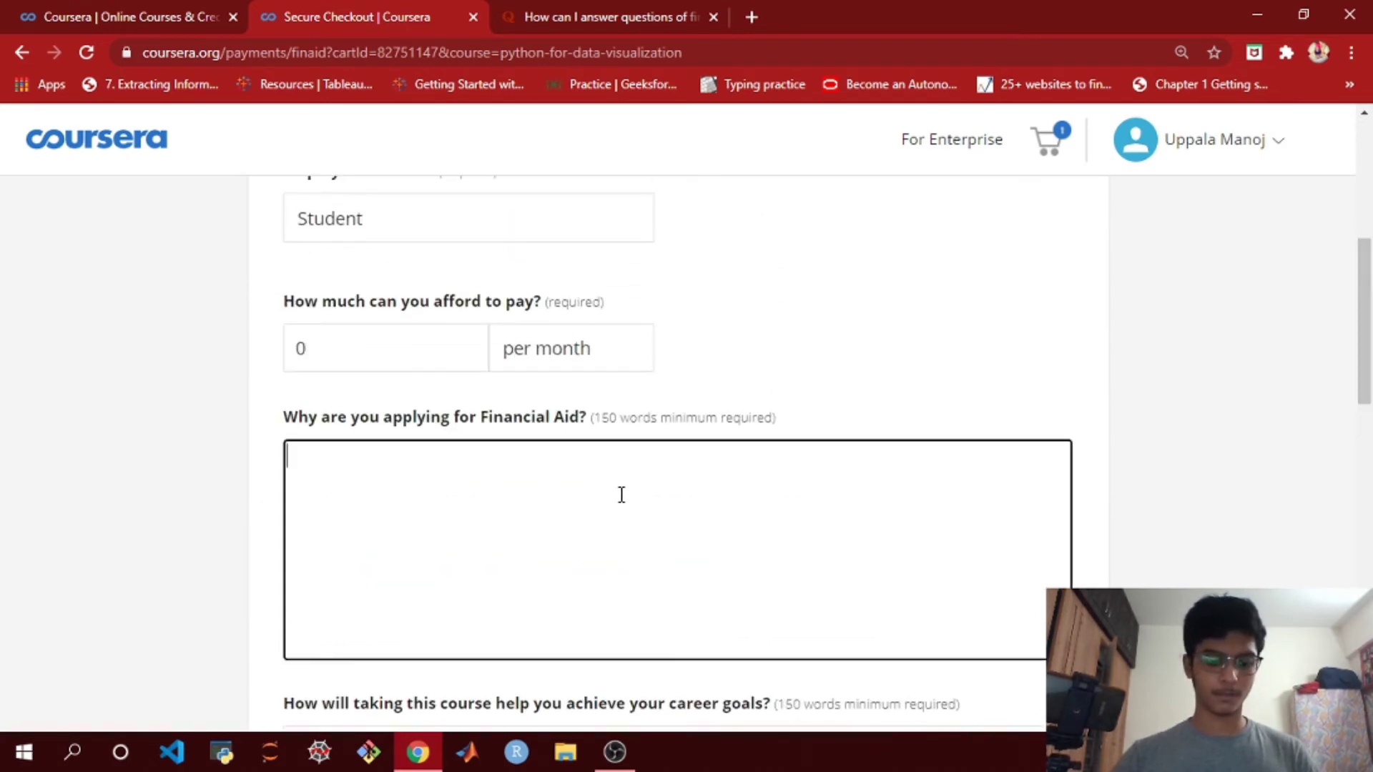
key("ctrl+v")
Step: Copy the Quora career goals paragraph and paste it into the career goals answer box
left_click(619, 14)
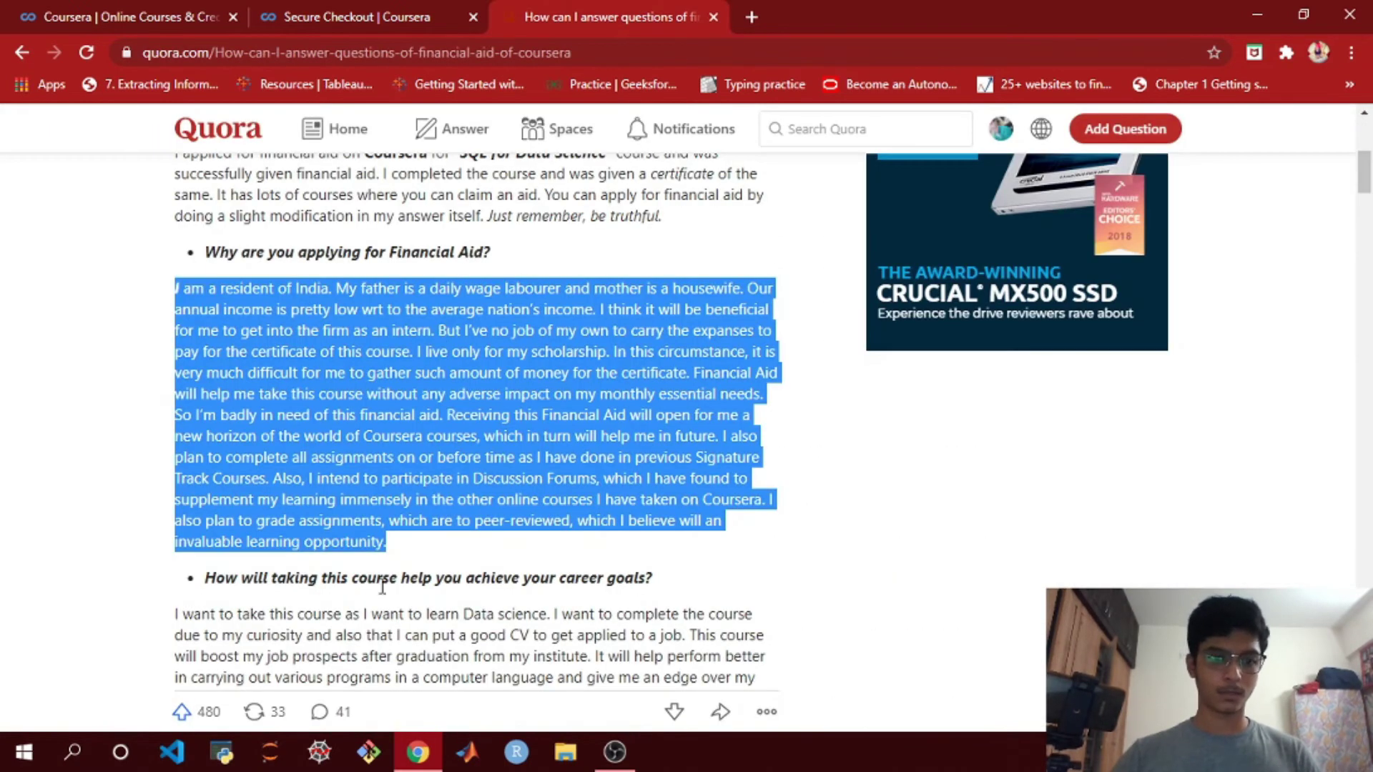
scroll(644, 319, "down", 4)
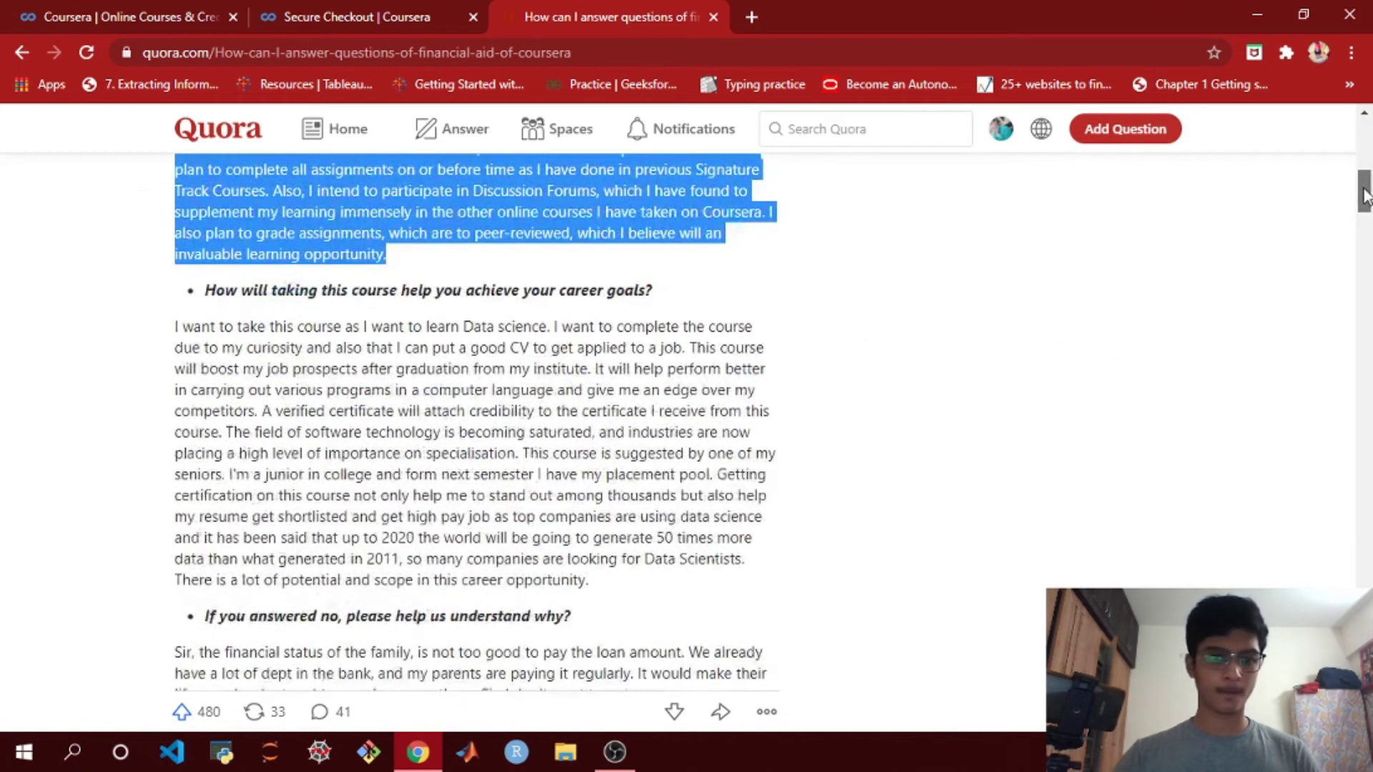
left_click_drag(169, 297, 599, 557)
left_click(177, 295)
left_click(175, 296)
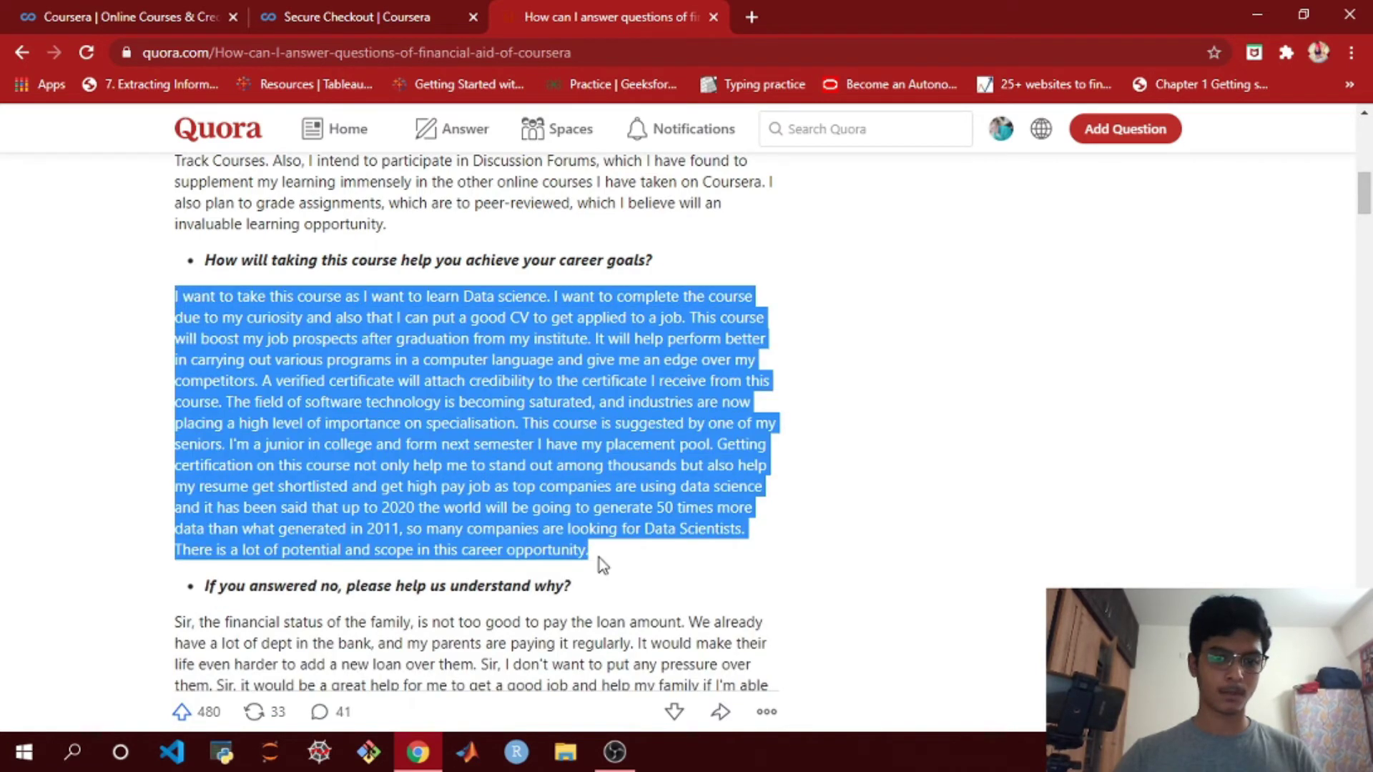
left_click(329, 8)
left_click_drag(1364, 349, 1363, 445)
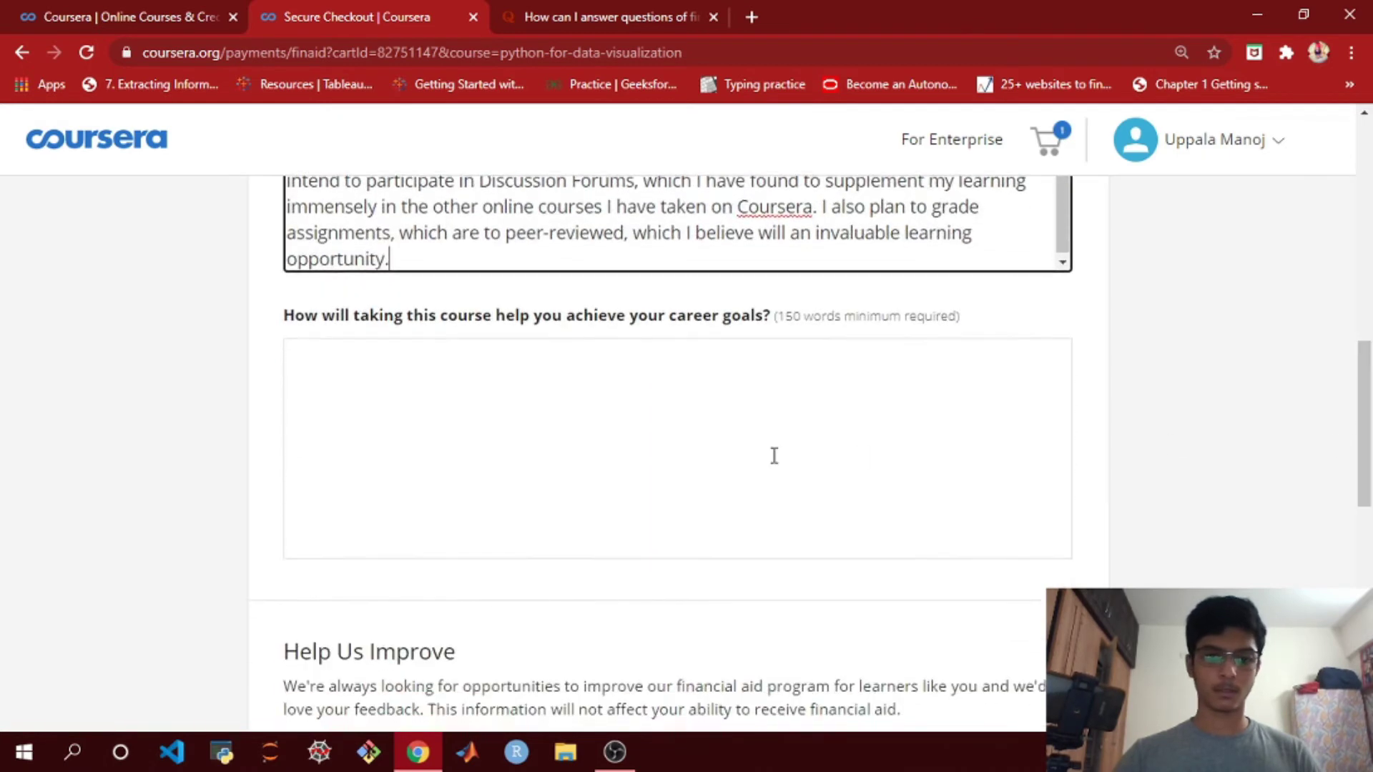
left_click(774, 456)
key("ctrl+v")
Step: Copy the Quora loan refusal paragraph and paste it into the loan explanation box
left_click_drag(1363, 379, 1361, 483)
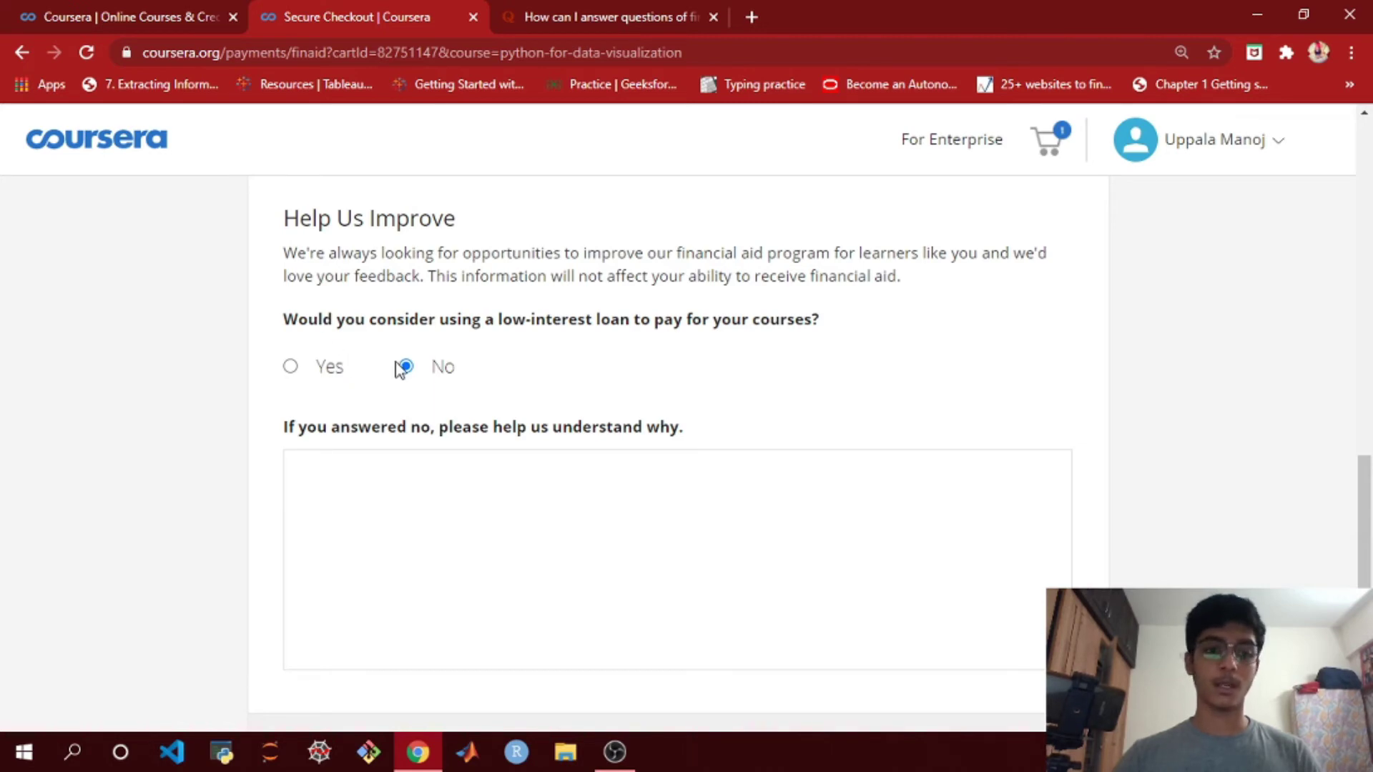
left_click_drag(1370, 494, 1369, 524)
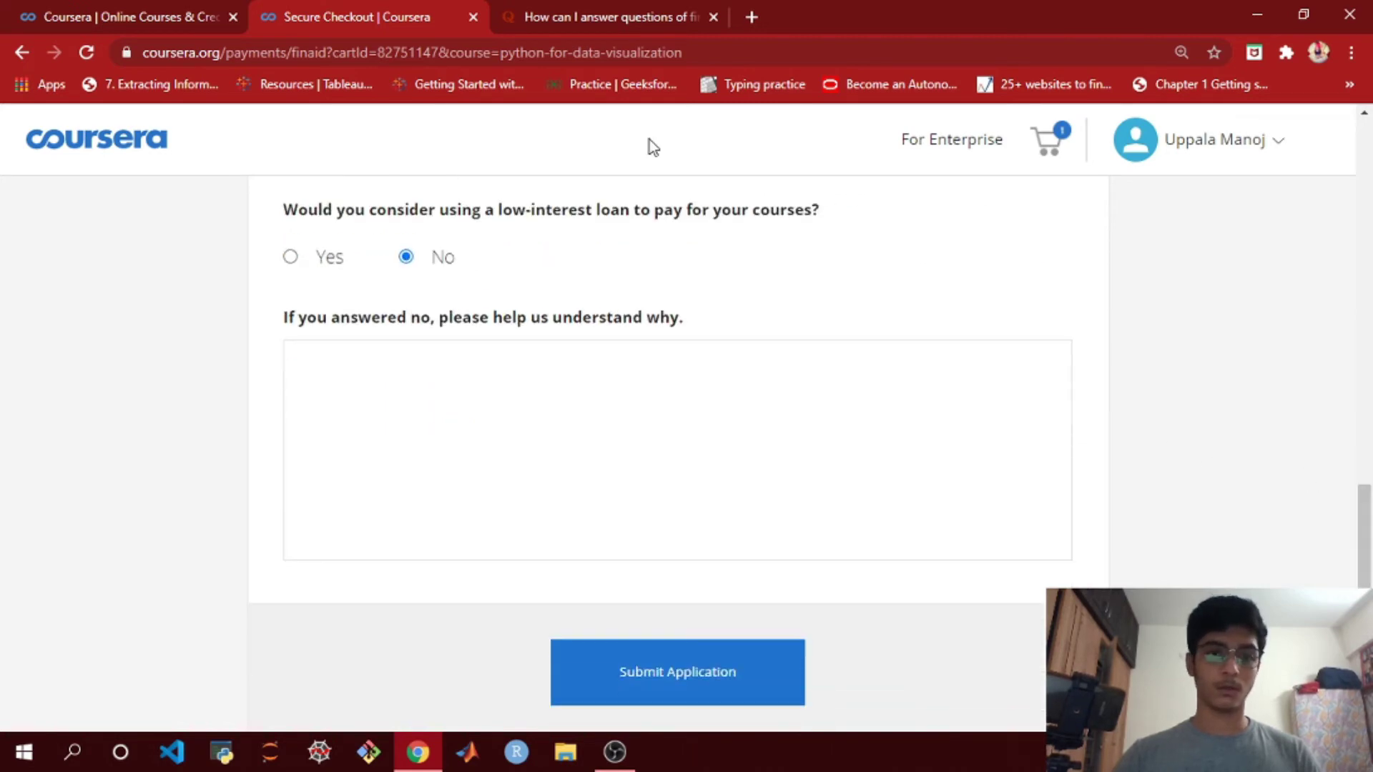
left_click(546, 1)
left_click_drag(1366, 182, 1366, 224)
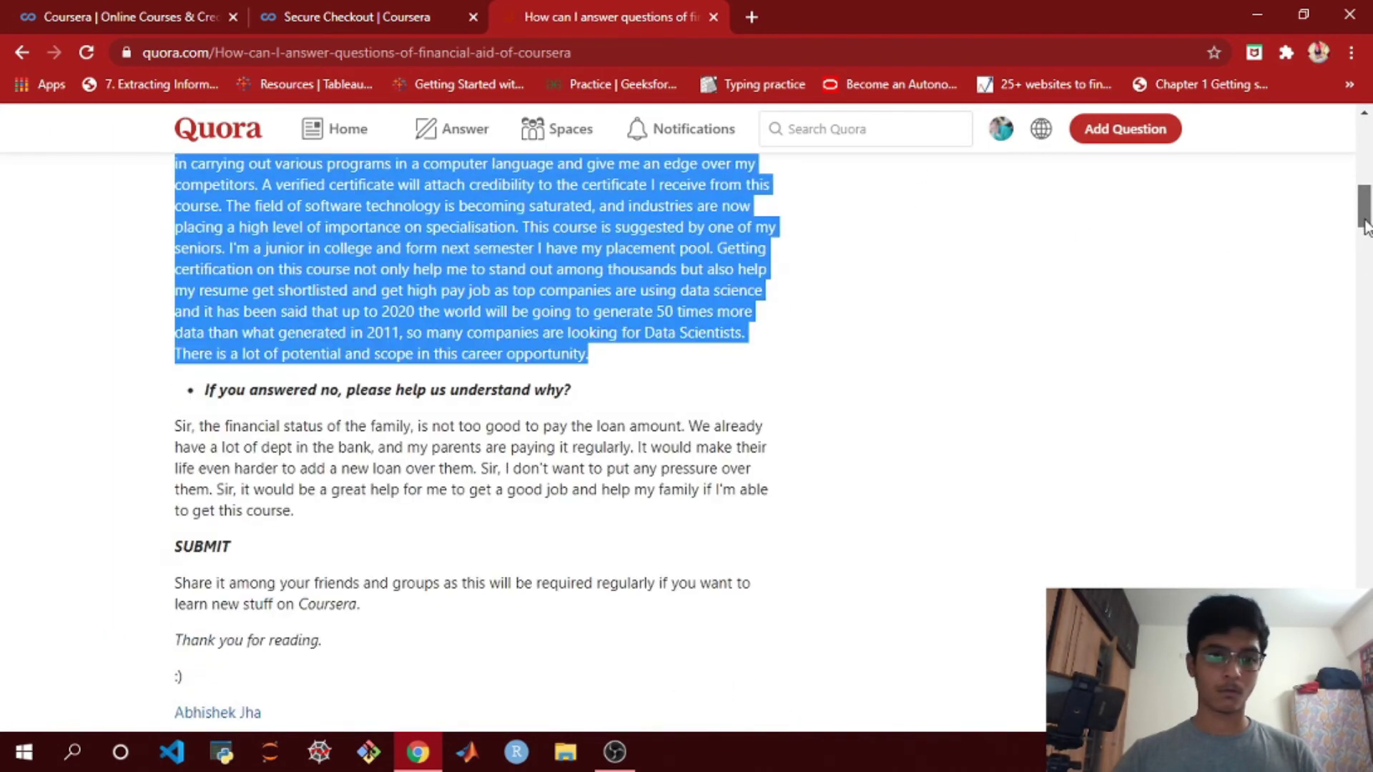
left_click(237, 421)
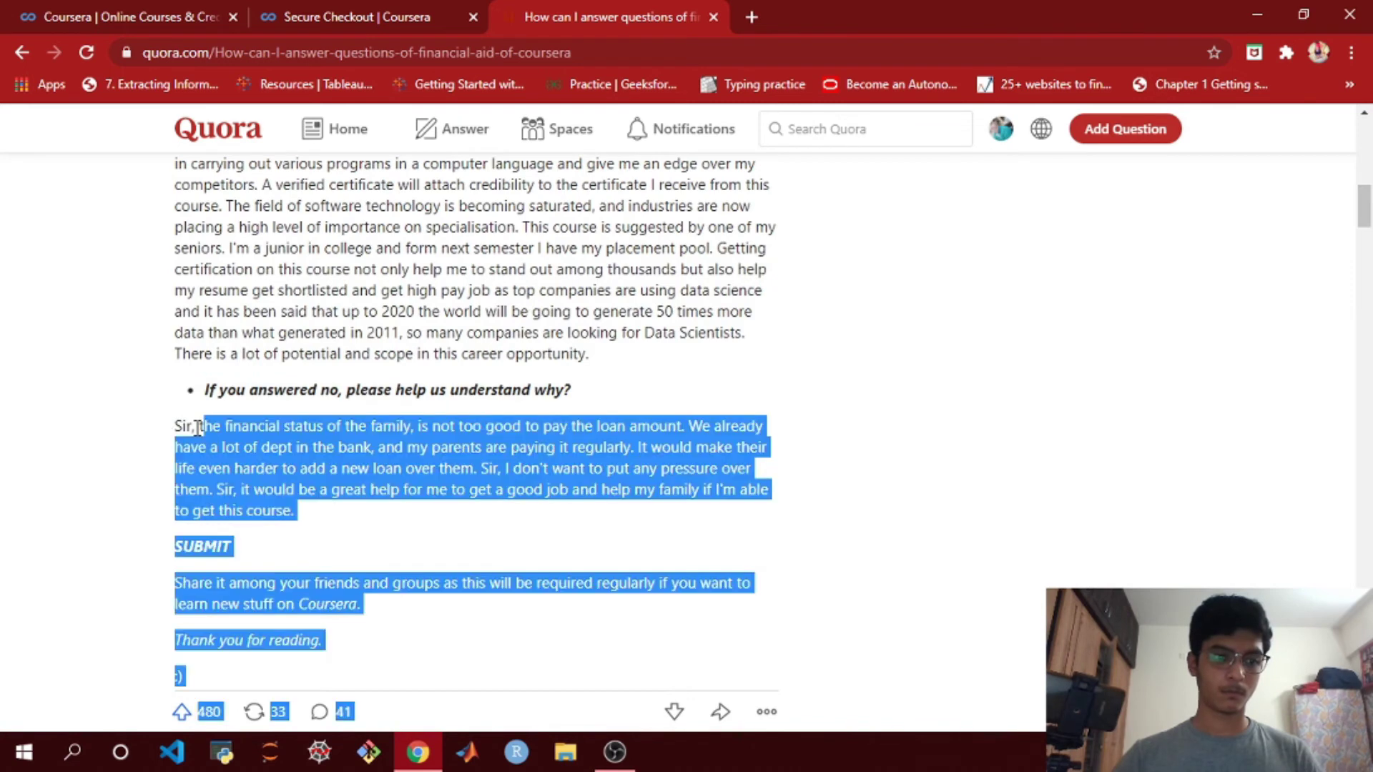
left_click_drag(178, 426, 298, 507)
key("ctrl+c")
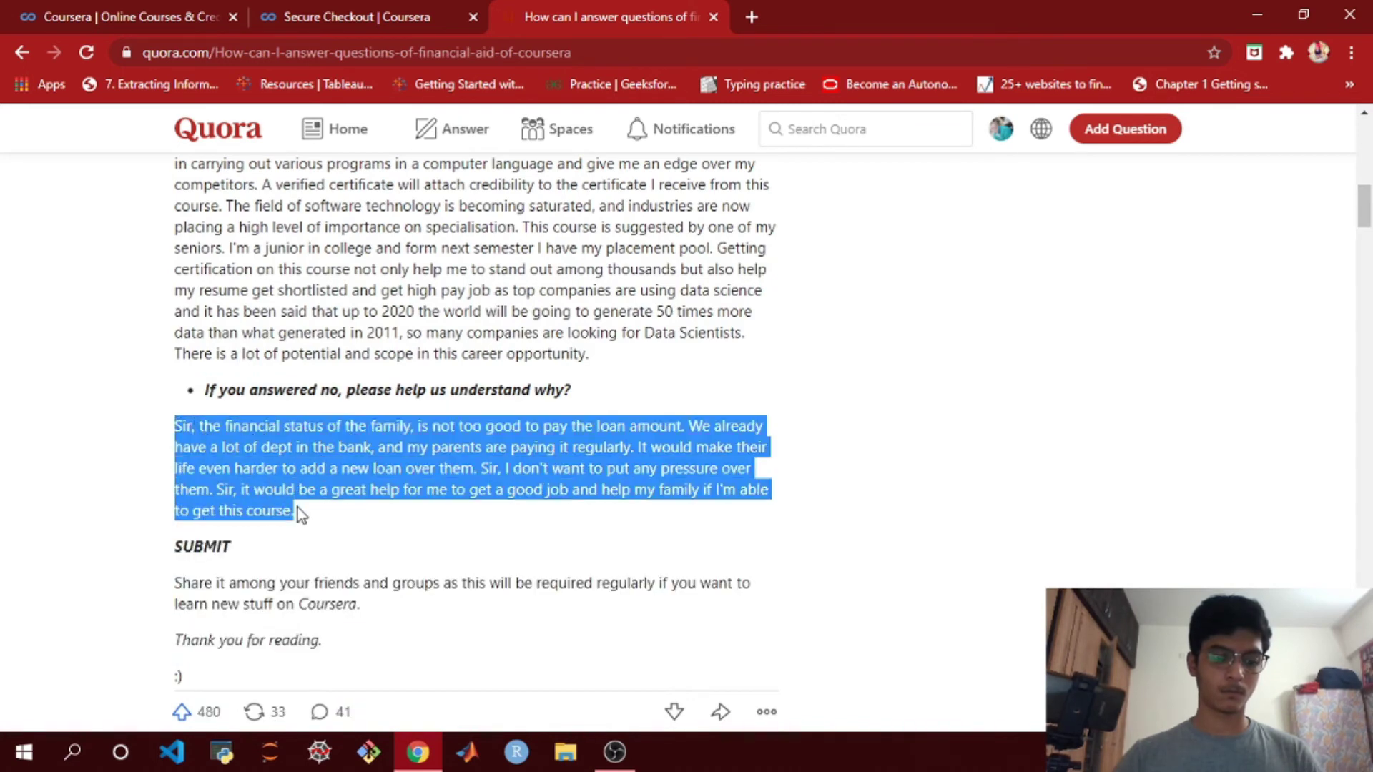
left_click(332, 15)
left_click(396, 450)
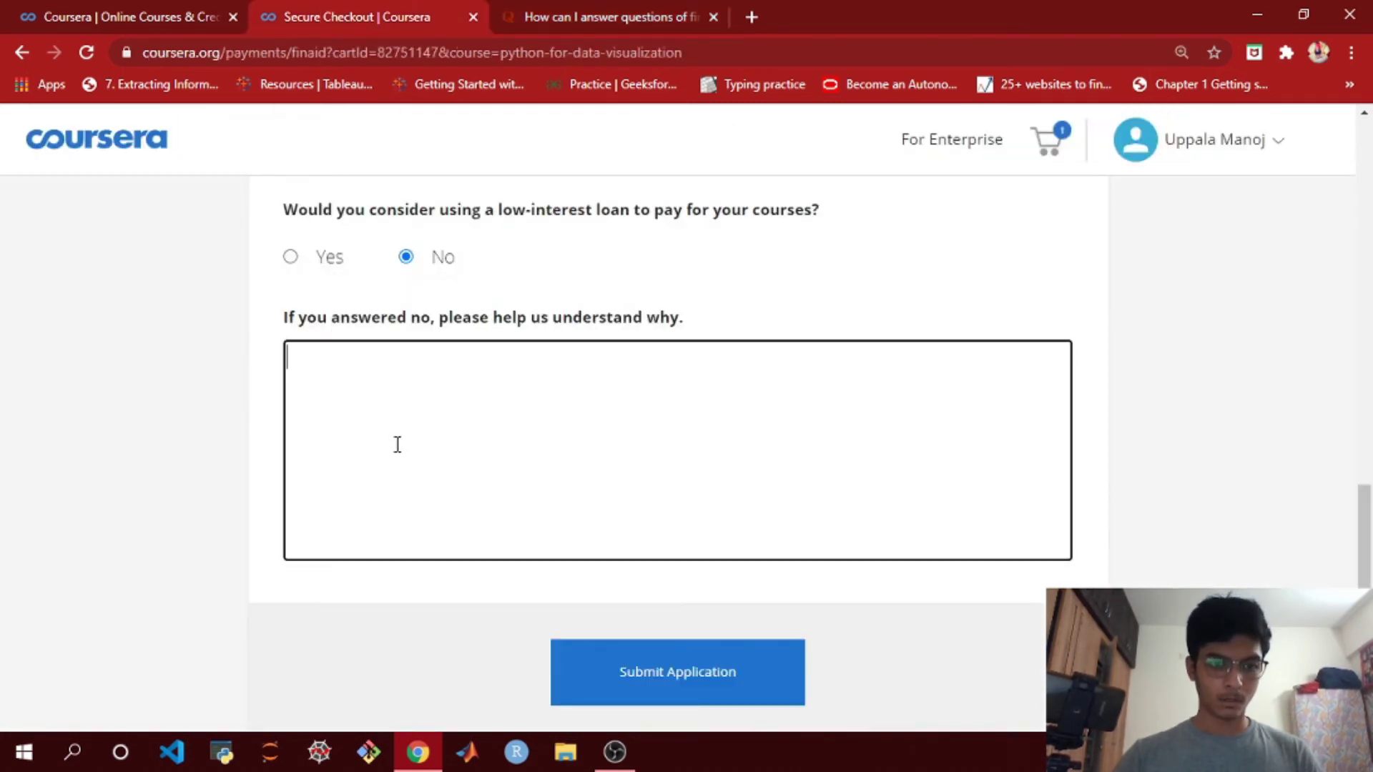
key("ctrl+v")
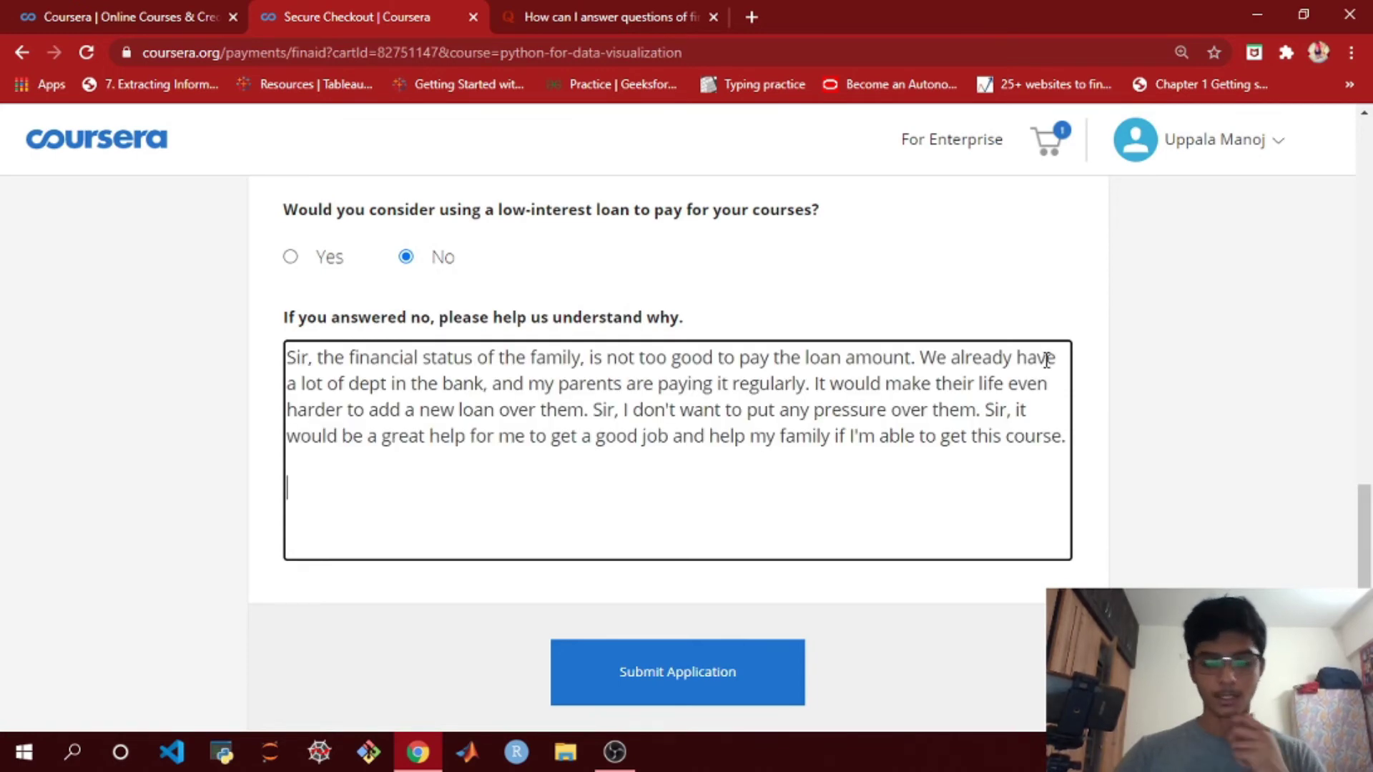
left_click_drag(1370, 541, 1370, 340)
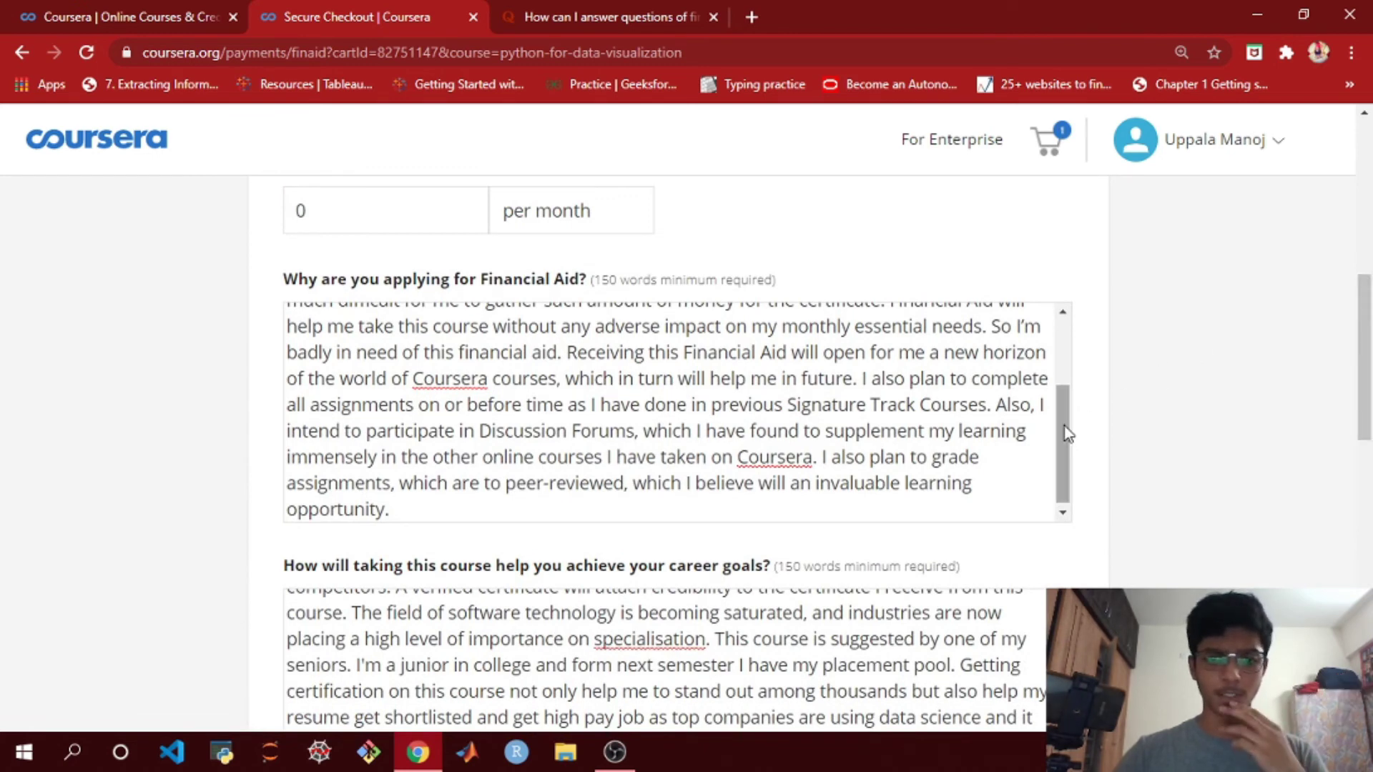
left_click_drag(1065, 433, 1067, 360)
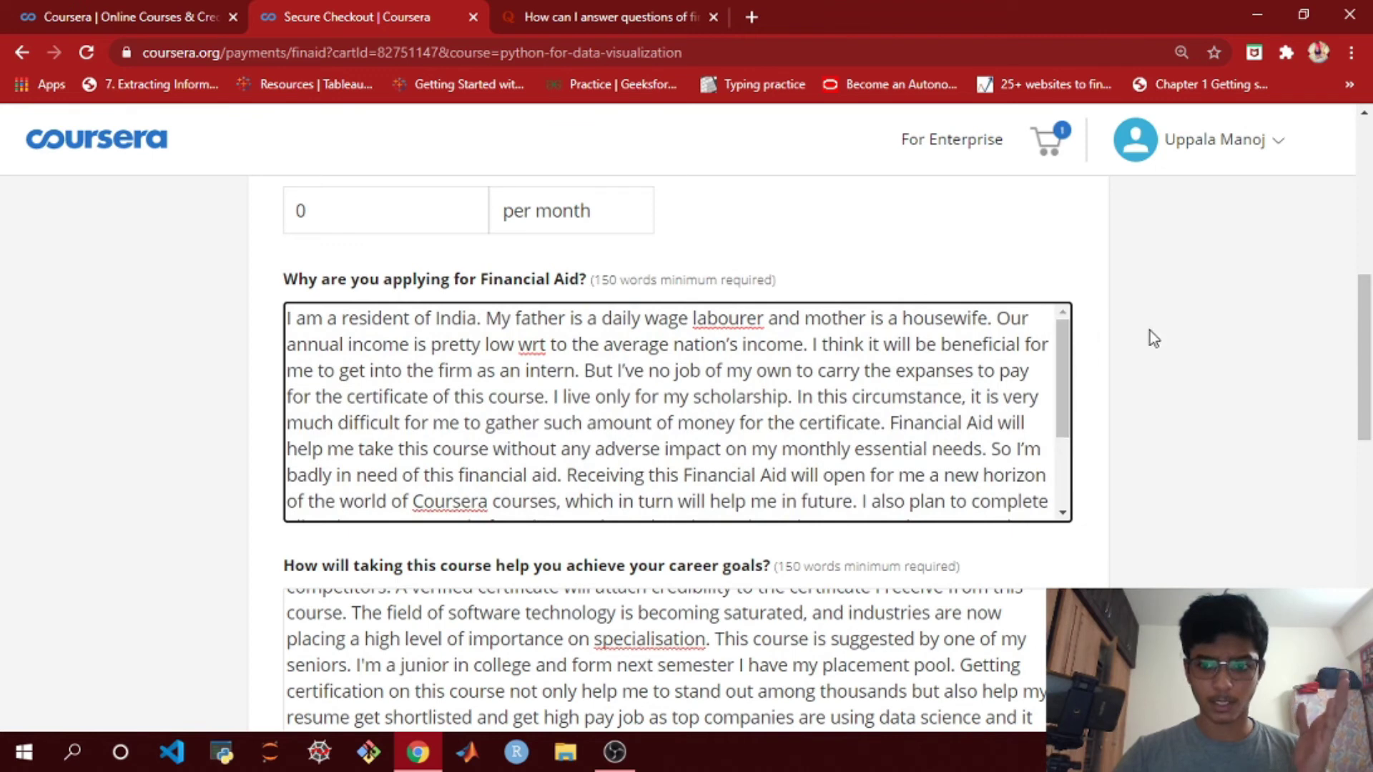
left_click_drag(1370, 327, 1350, 382)
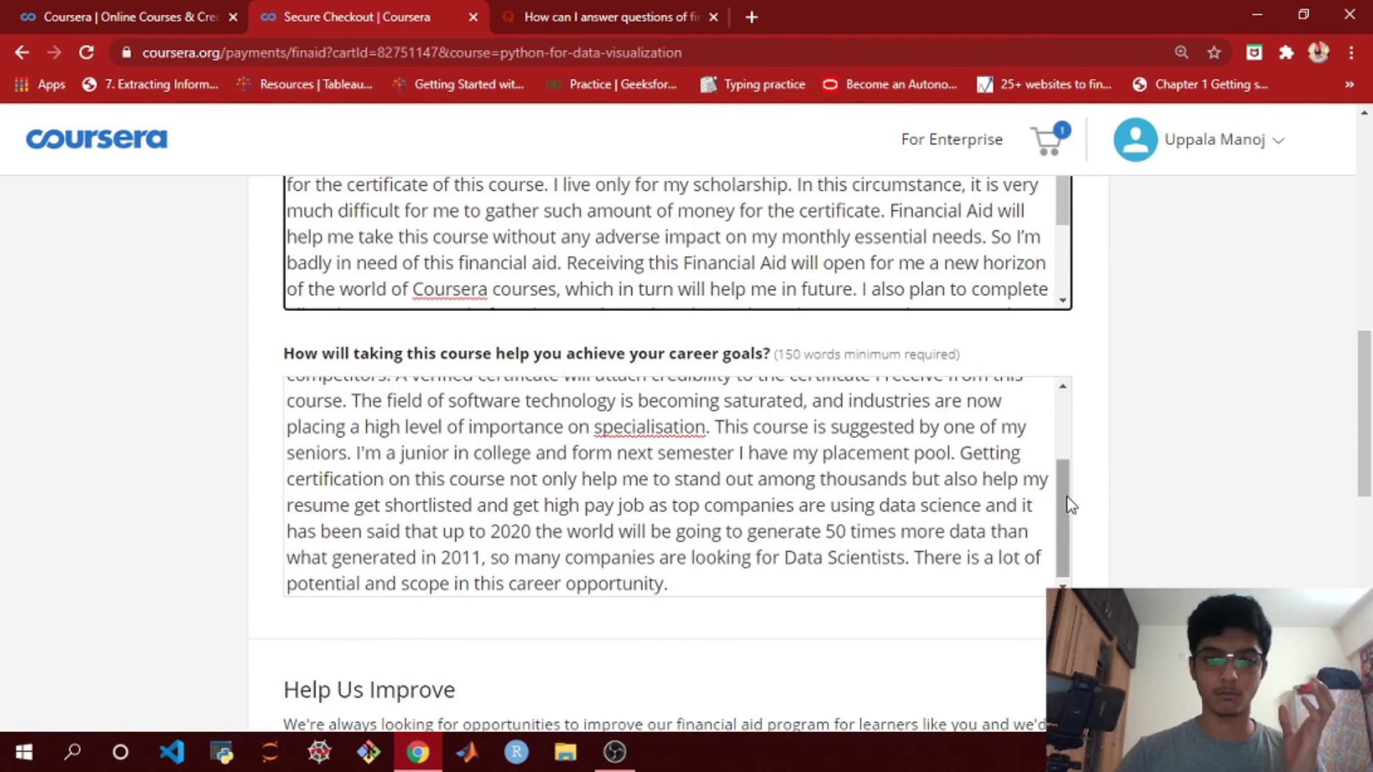
mouse_move(1064, 494)
left_mouse_down()
mouse_move(1067, 413)
mouse_move(1053, 504)
left_mouse_up()
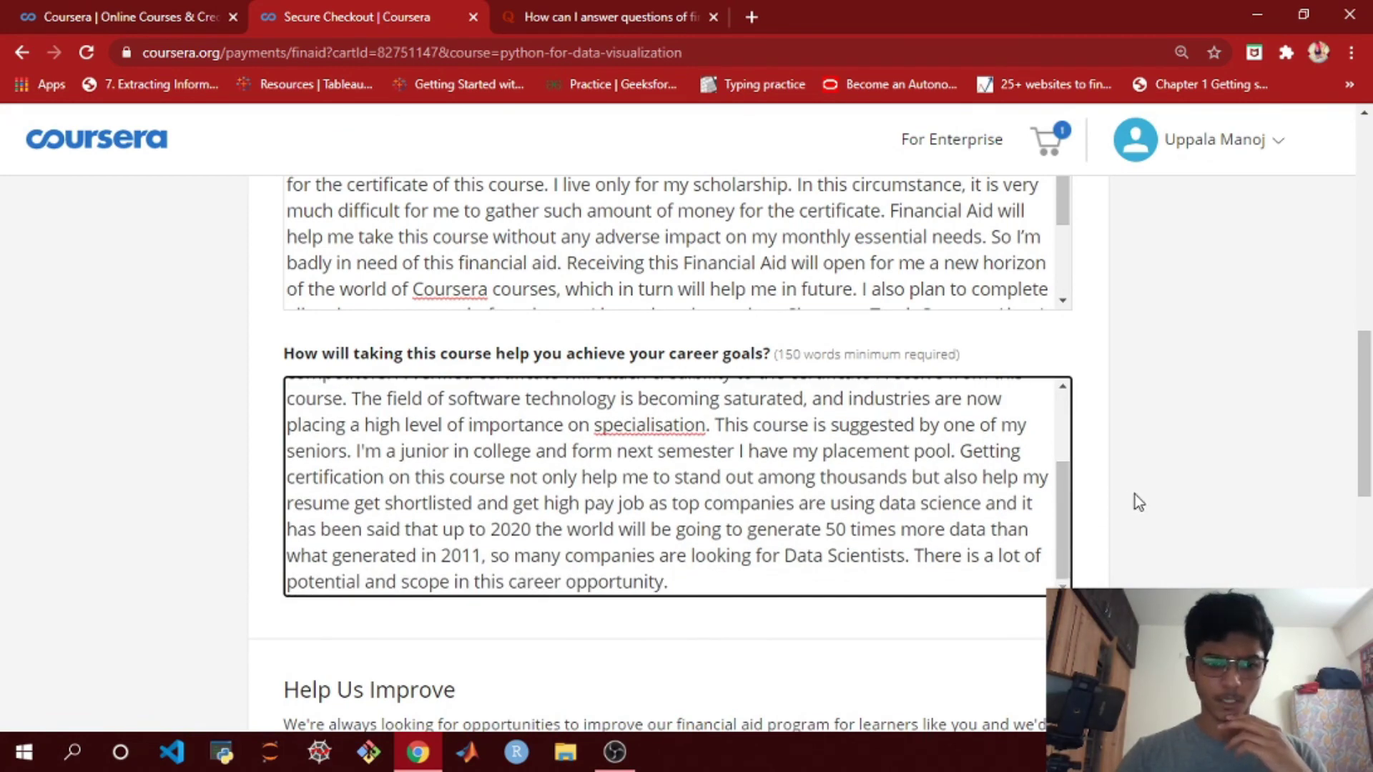
left_click_drag(1358, 465, 1359, 573)
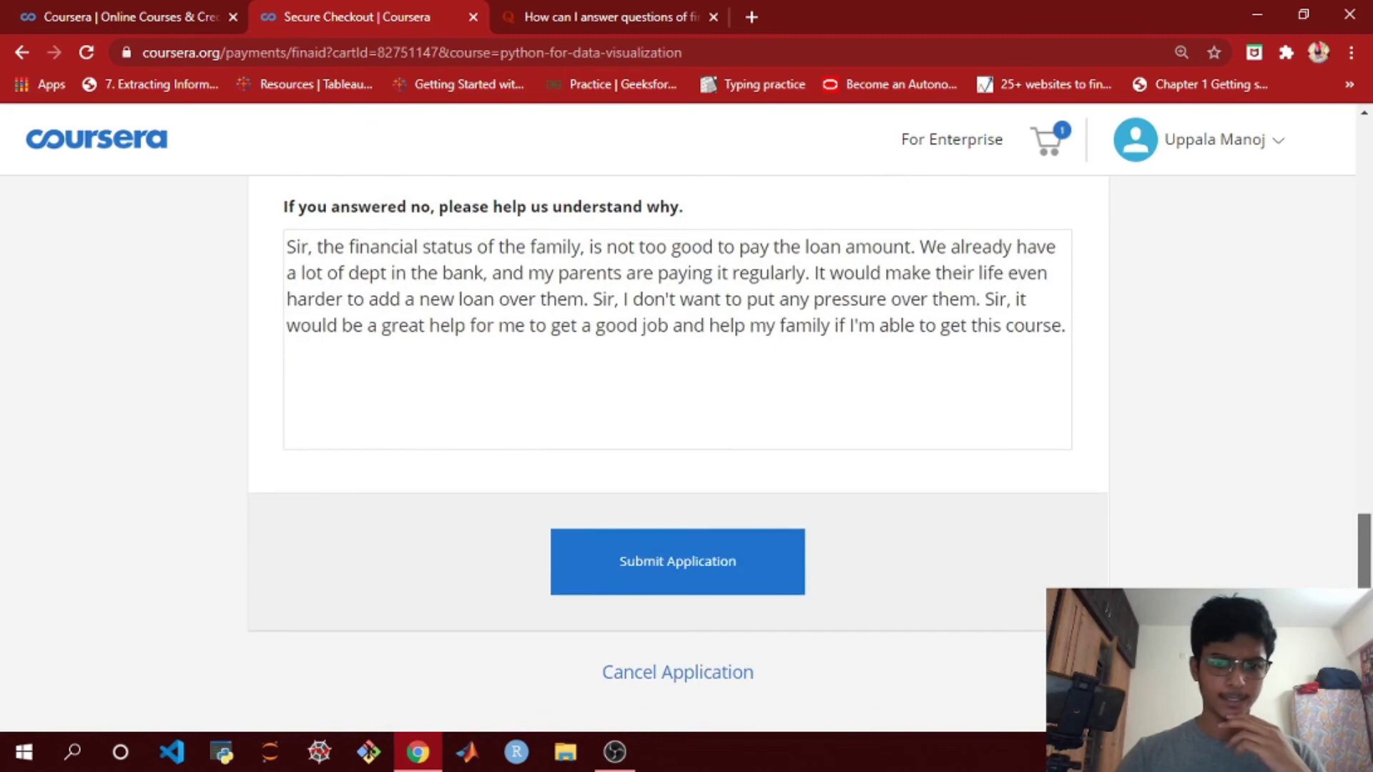
Step: Submit the completed financial aid application
left_click(747, 585)
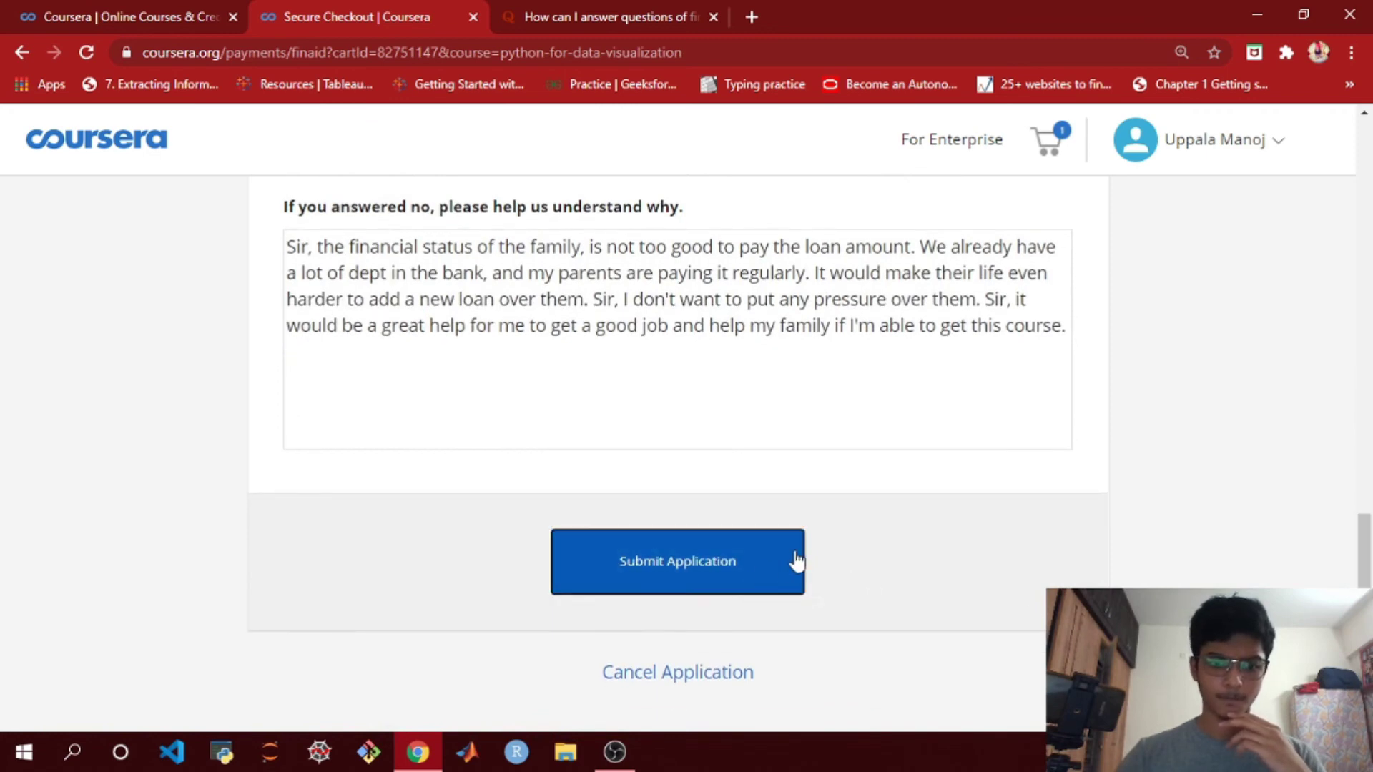